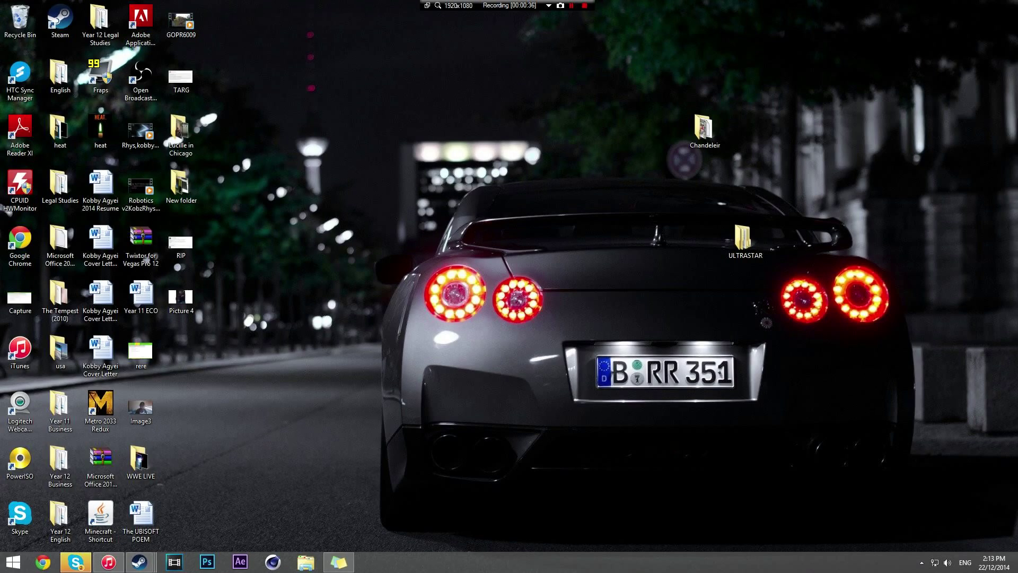
Browse the iTunes EDM playlist and full music library, then bring up File Explorer
click(109, 562)
scroll(558, 302, down, 3)
scroll(557, 303, down, 1)
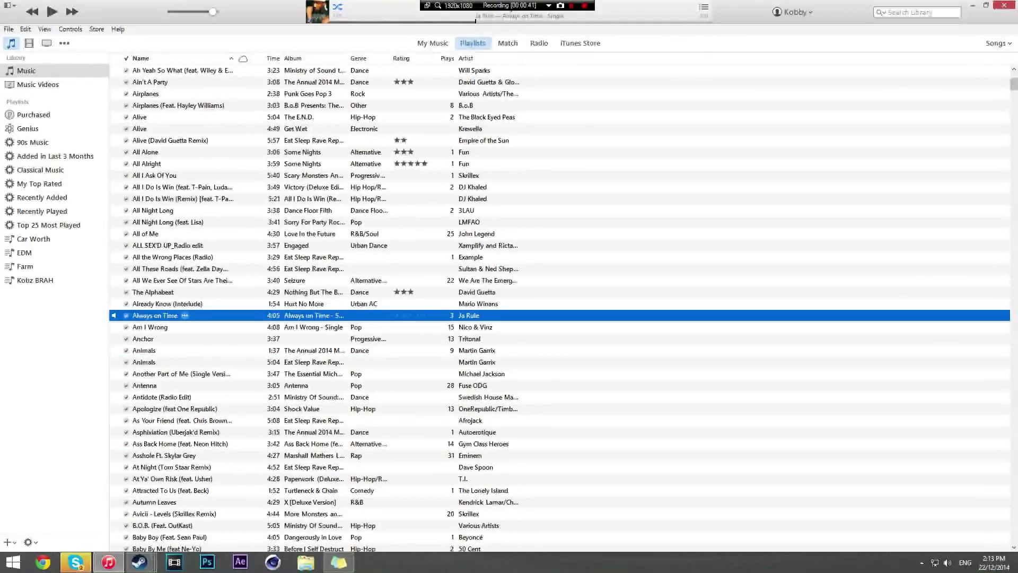
click(25, 252)
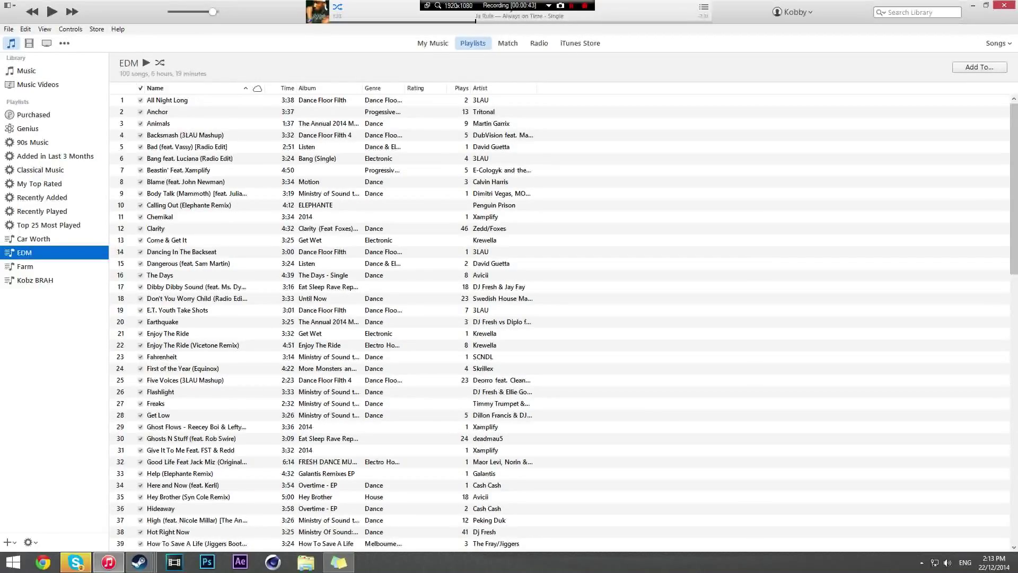
click(26, 70)
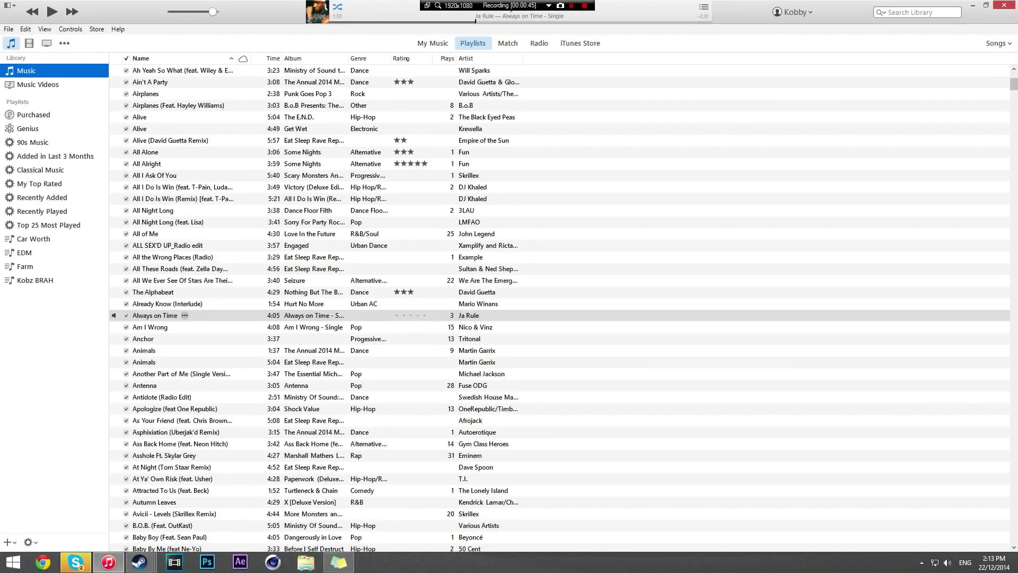
click(305, 563)
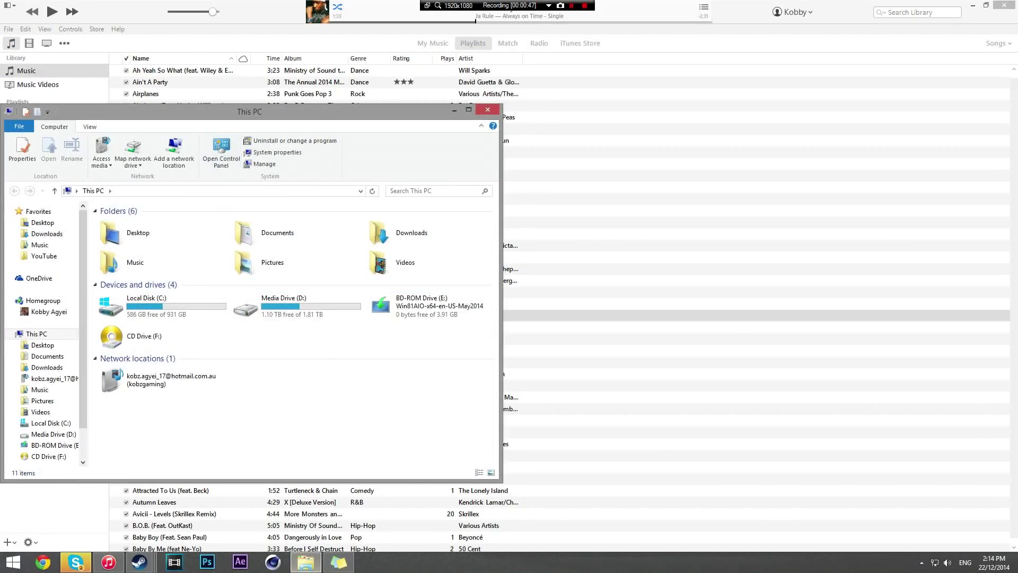
Move Explorer right, browse the Music folder's song files, and bring up the Start screen
drag(249, 111, 658, 119)
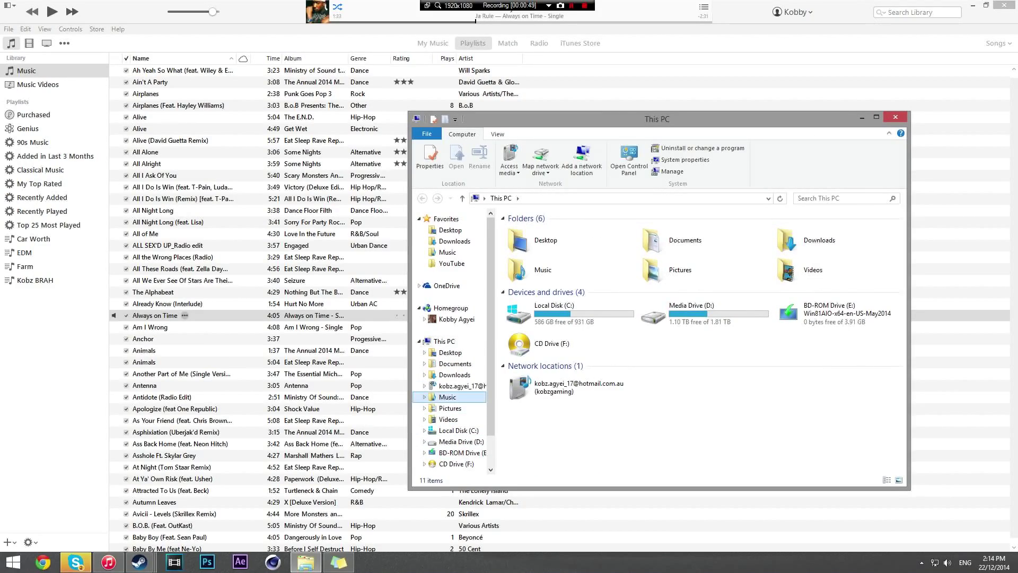
click(448, 397)
scroll(700, 342, down, 10)
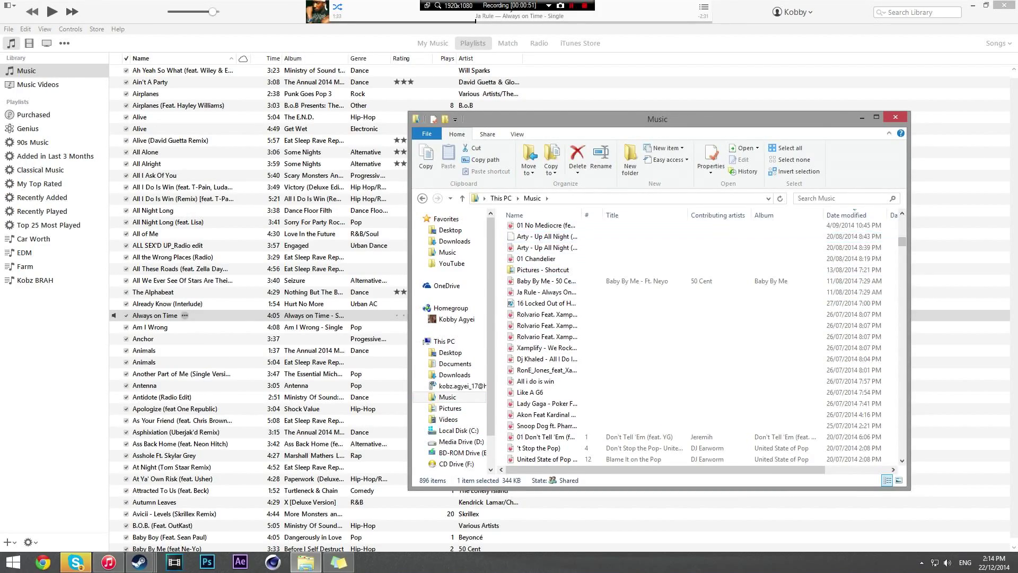
scroll(700, 342, down, 10)
scroll(855, 231, down, 5)
scroll(855, 231, down, 5)
scroll(855, 231, down, 5)
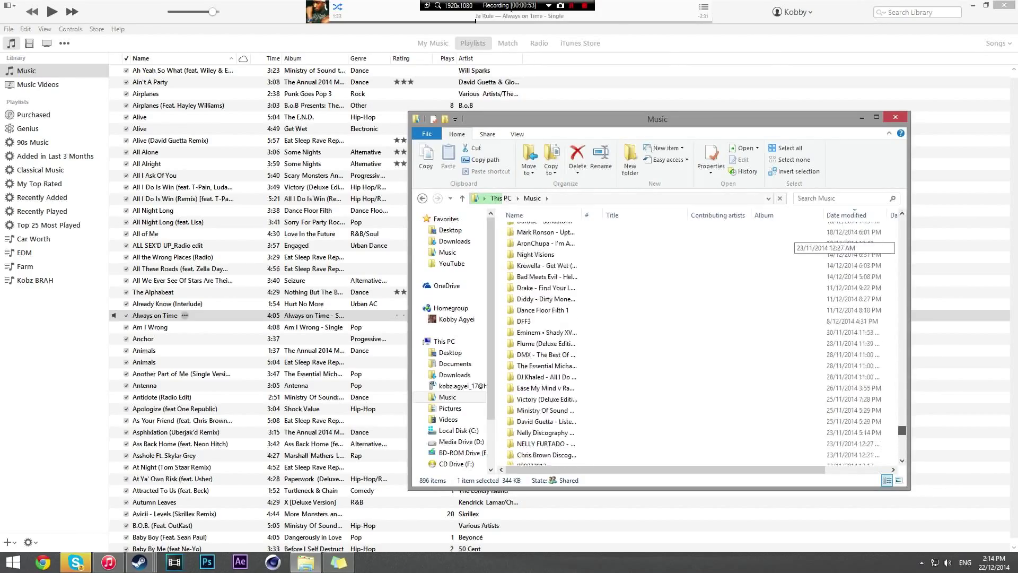
scroll(875, 211, down, 5)
scroll(854, 225, up, 10)
scroll(854, 225, up, 10)
scroll(853, 225, up, 10)
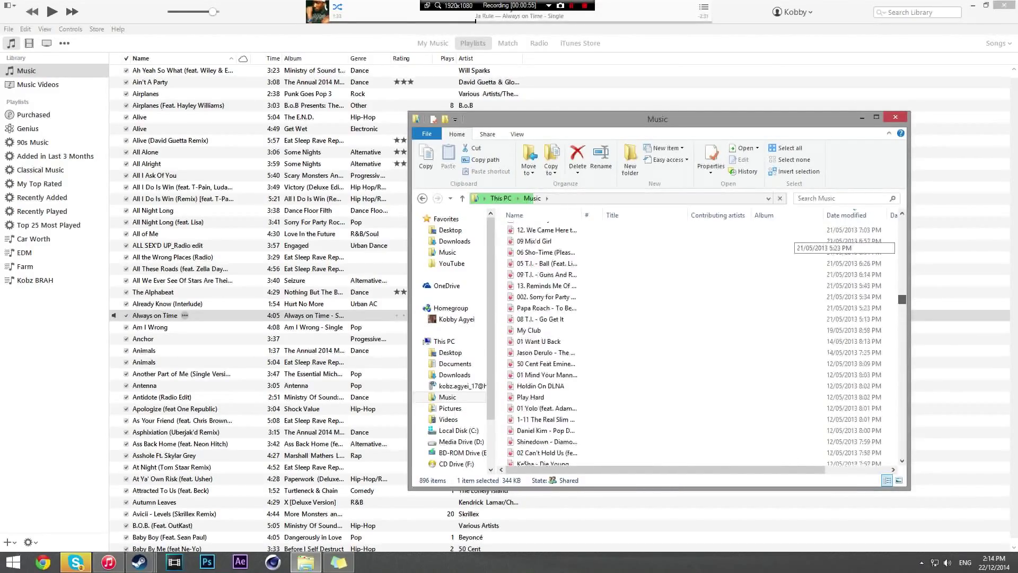
scroll(854, 225, up, 10)
scroll(854, 225, down, 10)
scroll(854, 225, down, 10)
scroll(854, 226, down, 5)
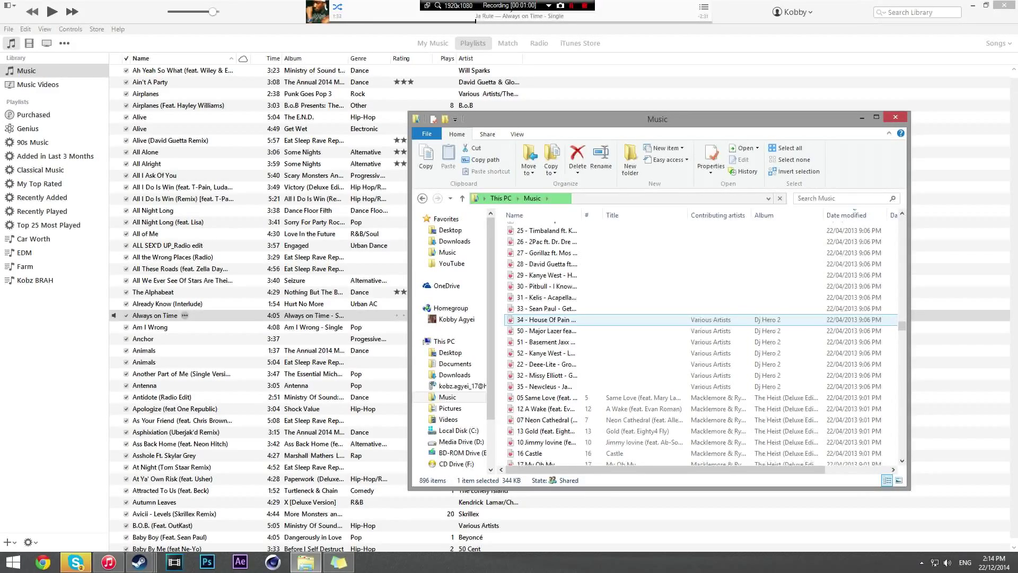
scroll(855, 209, up, 4)
scroll(855, 209, up, 5)
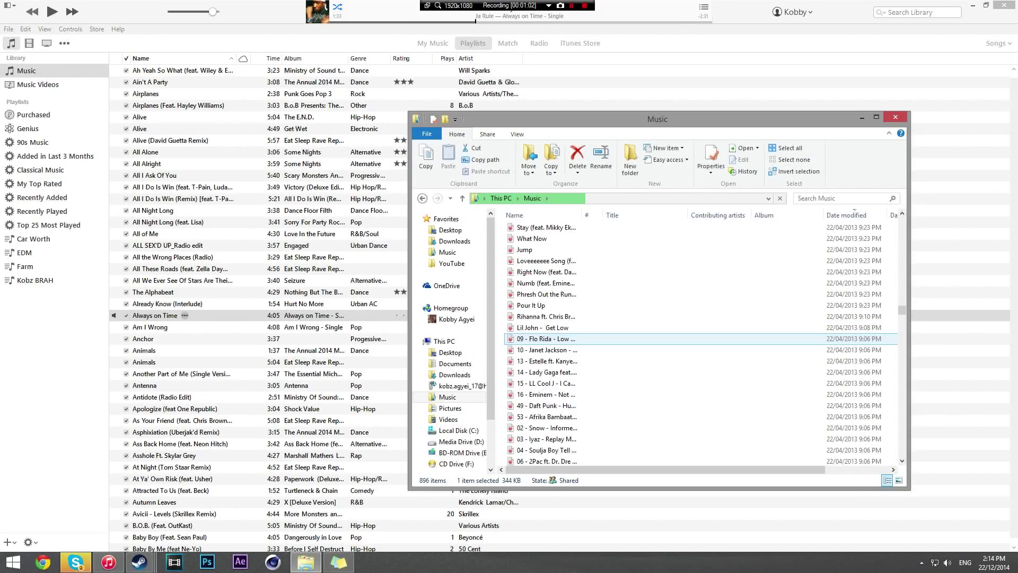
scroll(700, 343, up, 1)
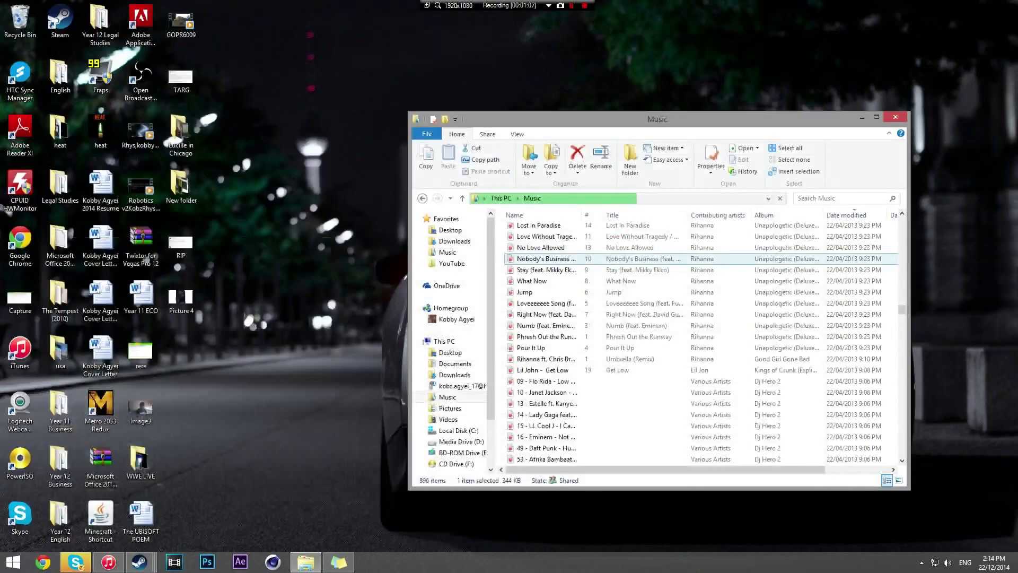
key(super)
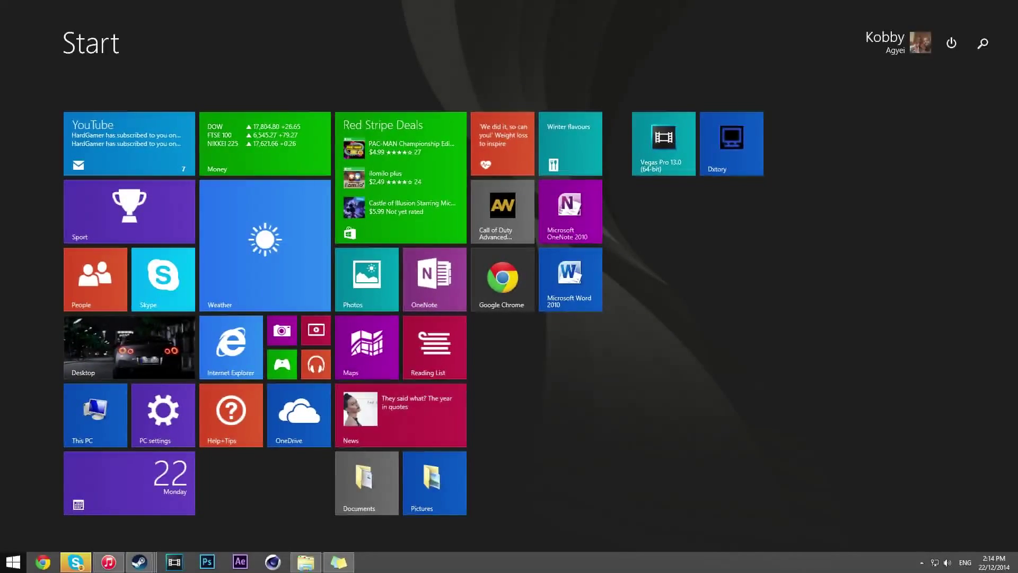
text(windows Media Player)
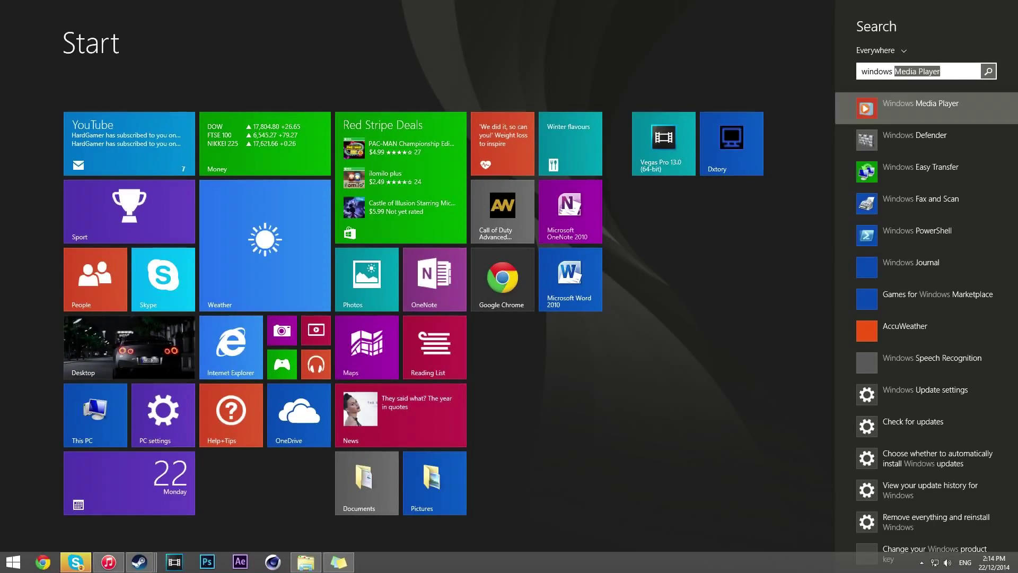
Launch Windows Media Player and snap it left, with the Music folder on the right
key(Return)
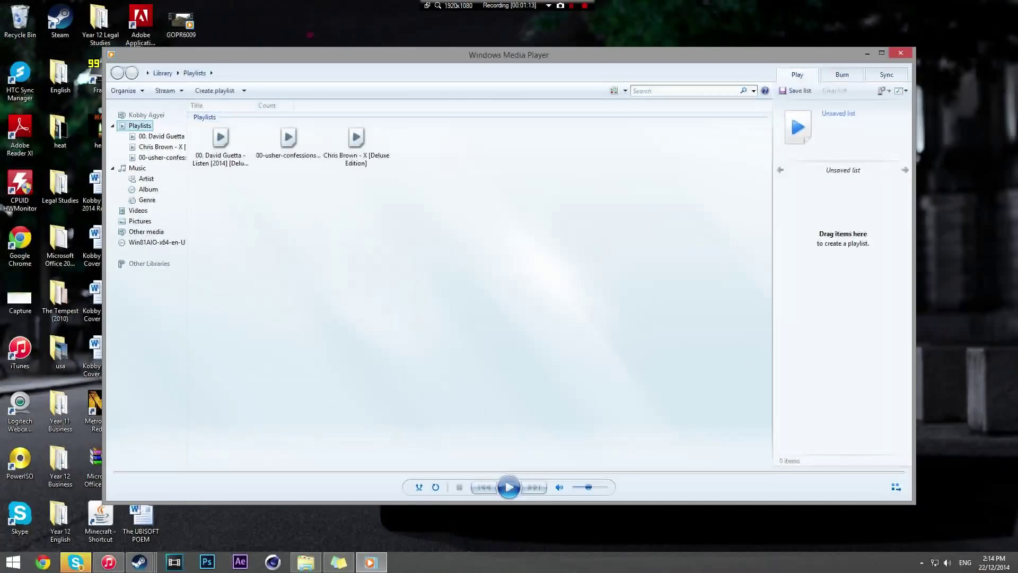
key(super+Left)
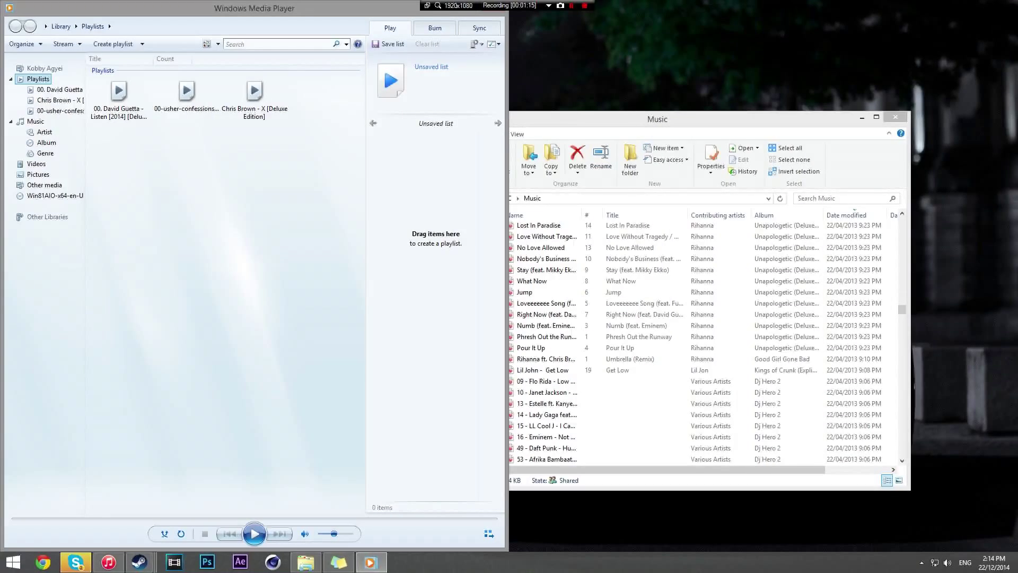
key(super+Right)
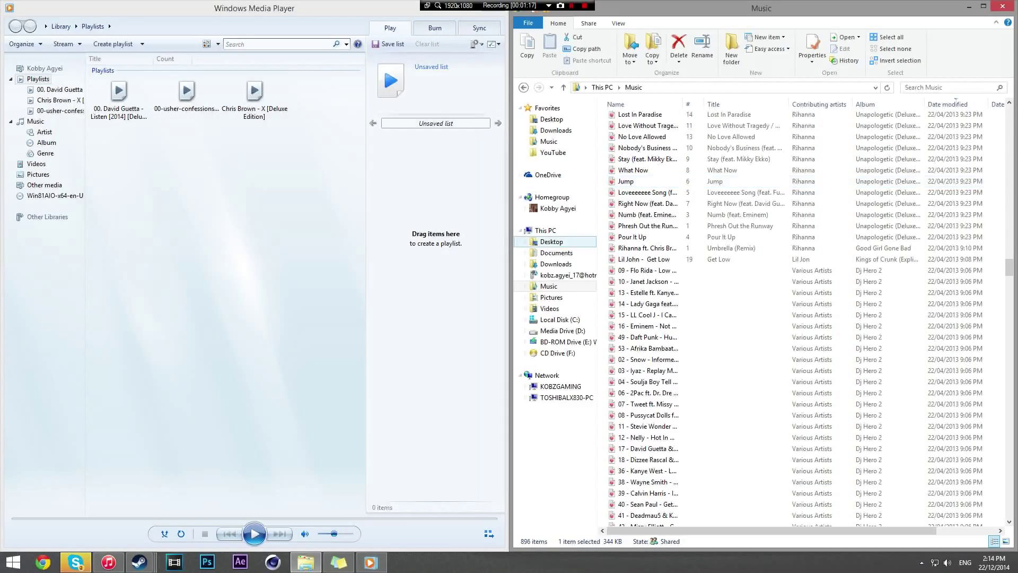
key(alt+Tab)
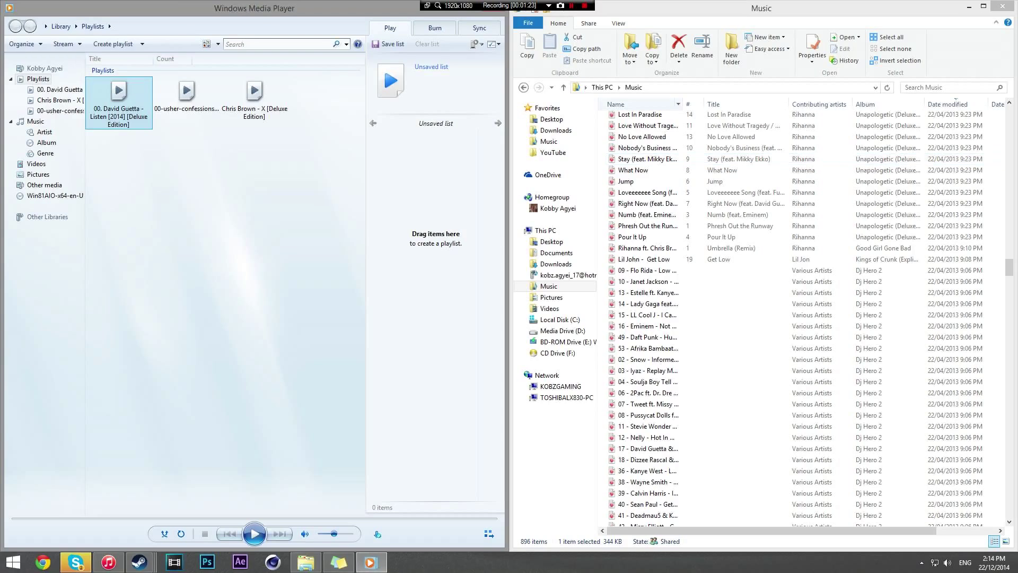
Select a song, check the Videos folder and return to Music, then focus Media Player
click(645, 260)
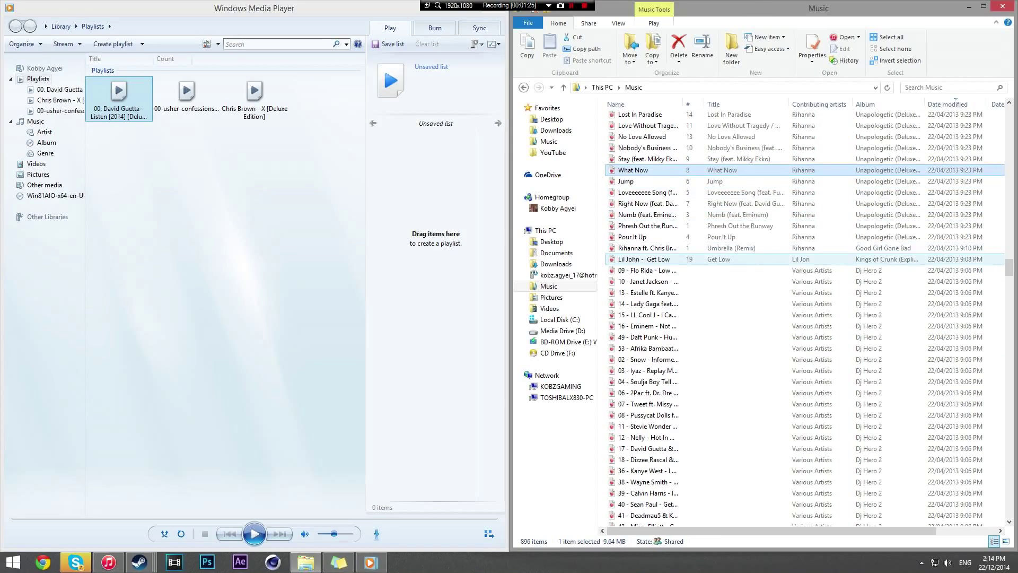
scroll(645, 272, down, 7)
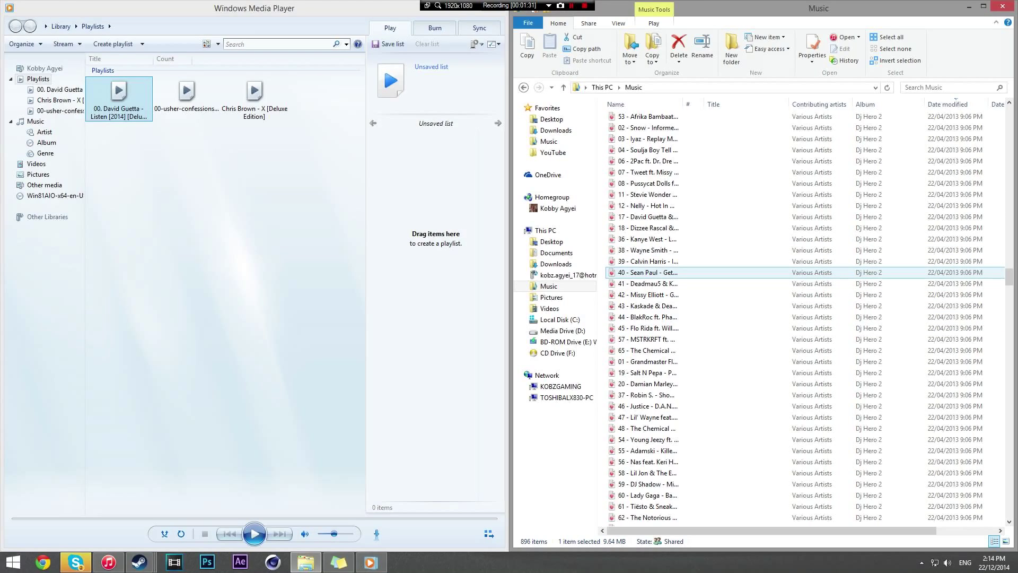
scroll(803, 318, down, 1)
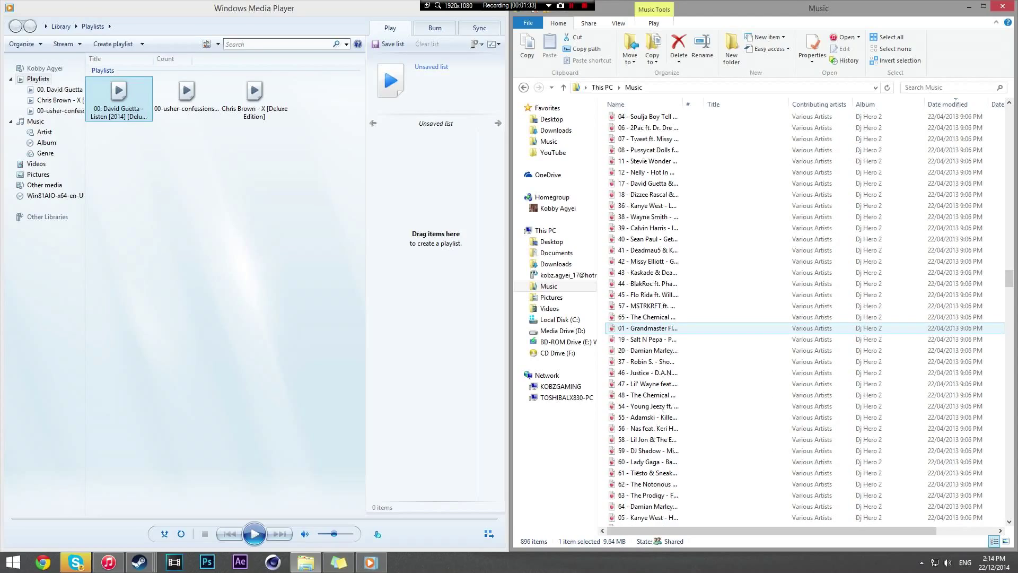
drag(1008, 277, 1008, 215)
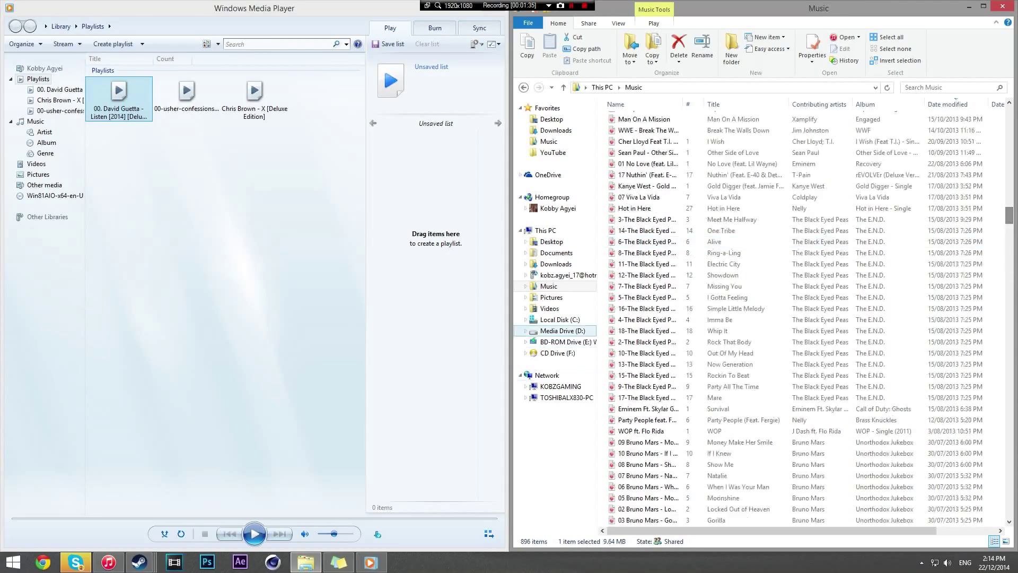
click(550, 309)
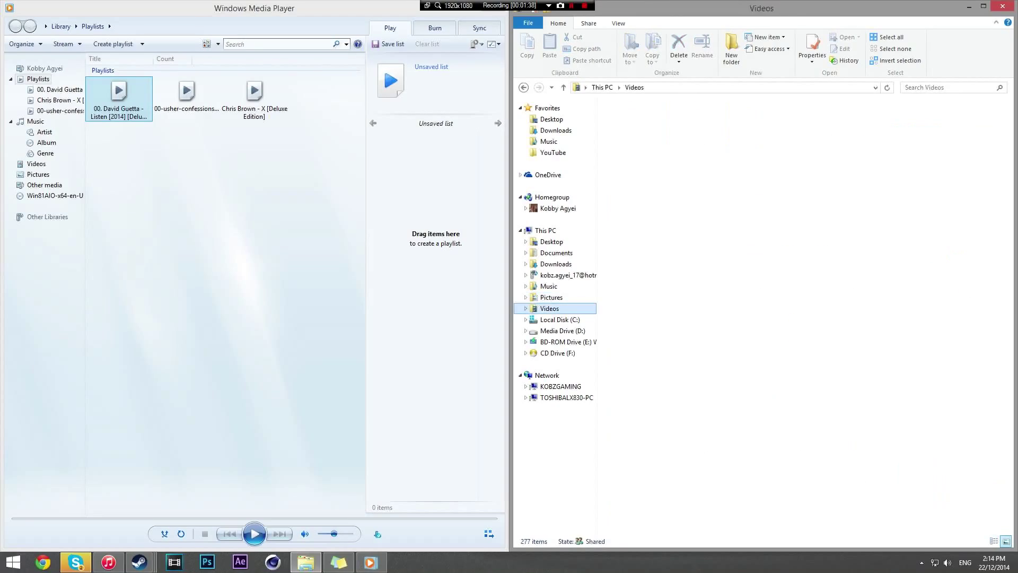
click(550, 287)
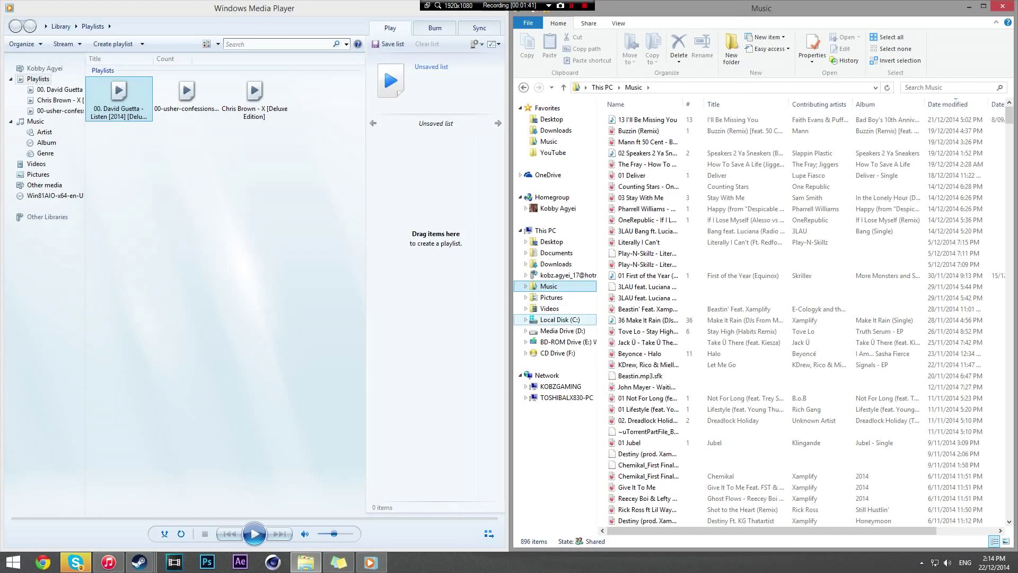
click(378, 534)
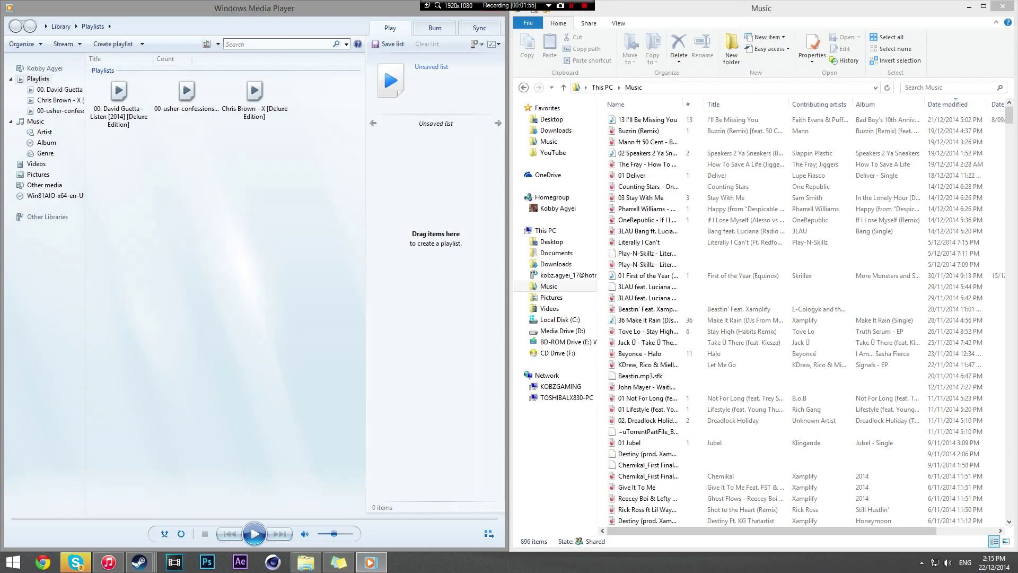
Name a playlist XBOX TEST and drag in five songs, including Buzzin (Remix), Bang and Take Ü There
click(436, 122)
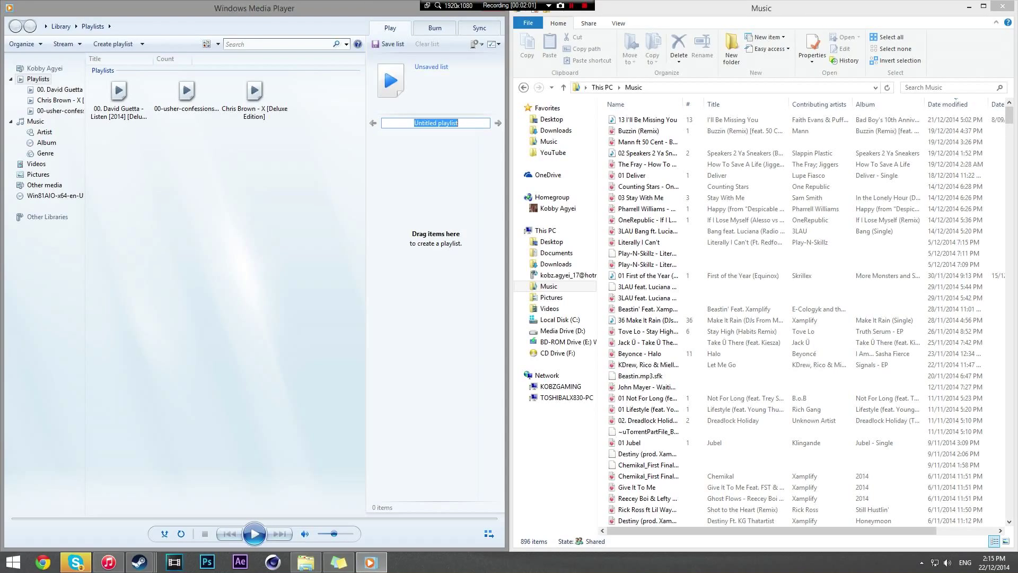
text(XBOX TE)
text(ST)
key(Return)
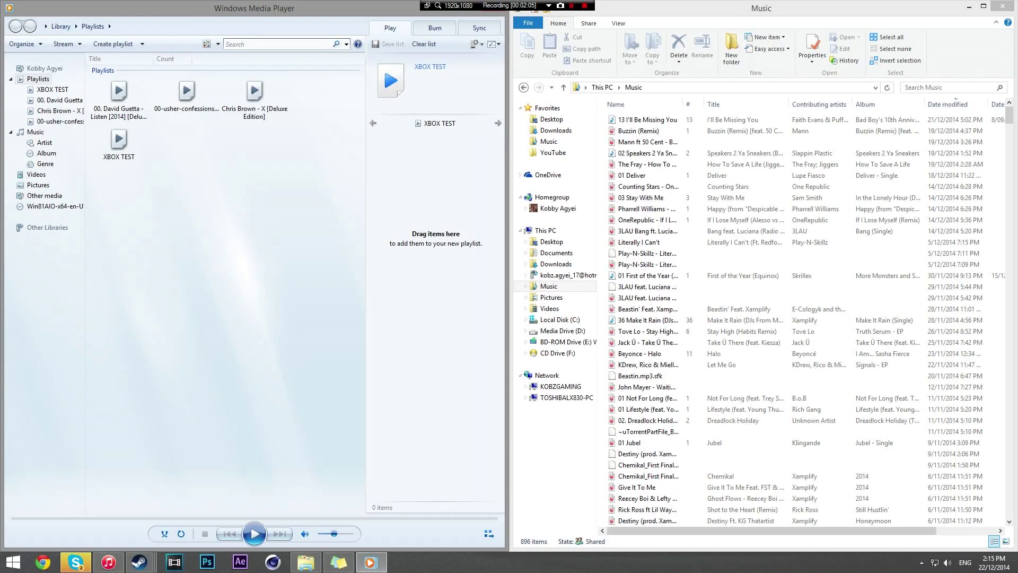
drag(698, 237, 599, 214)
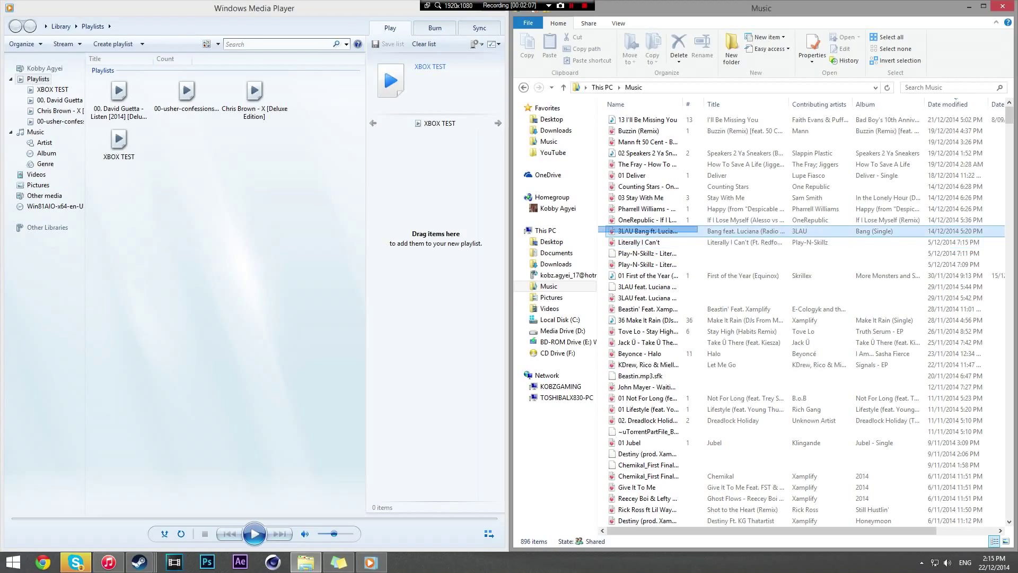
click(647, 253)
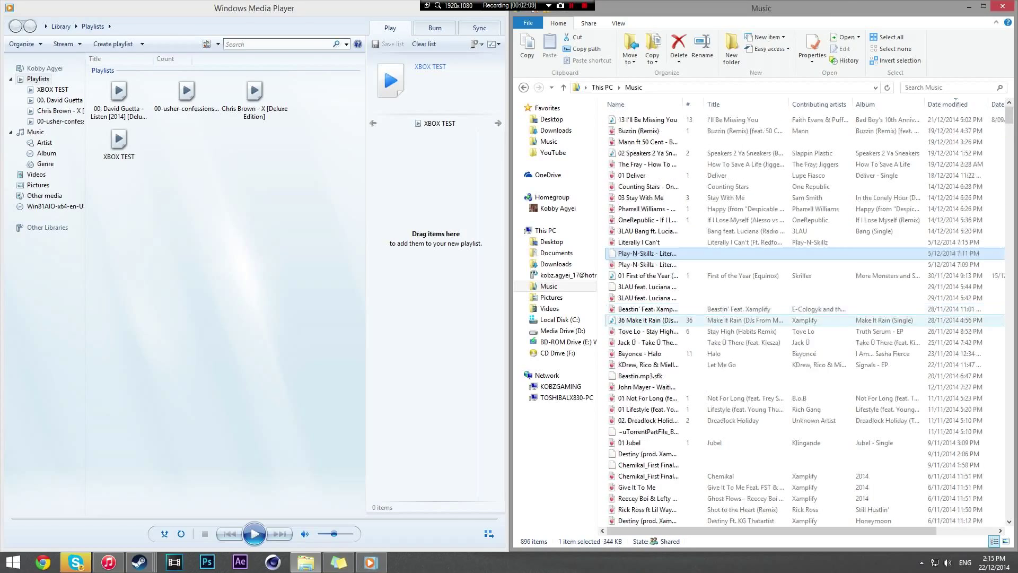
click(639, 131)
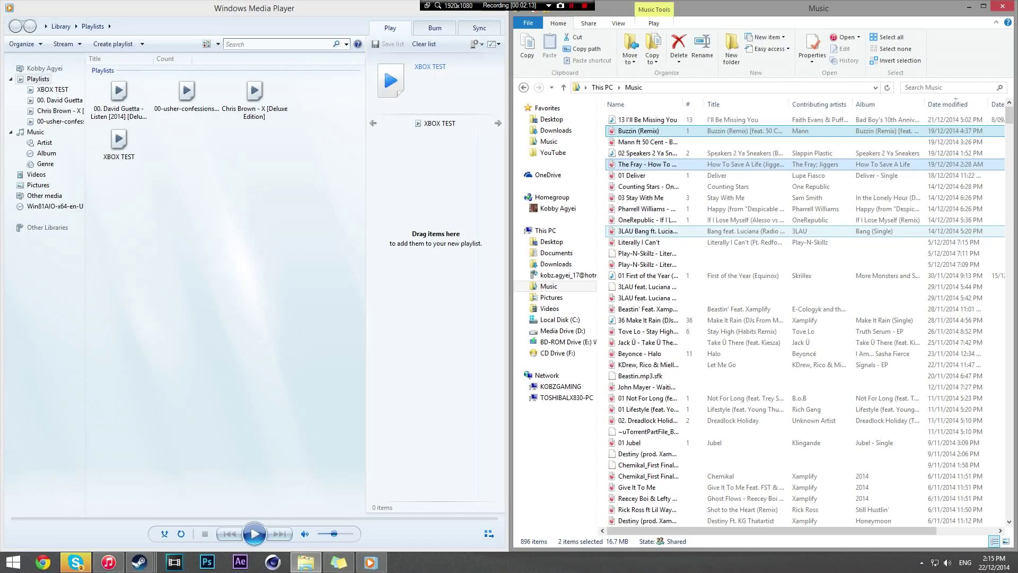
ctrl+click(646, 231)
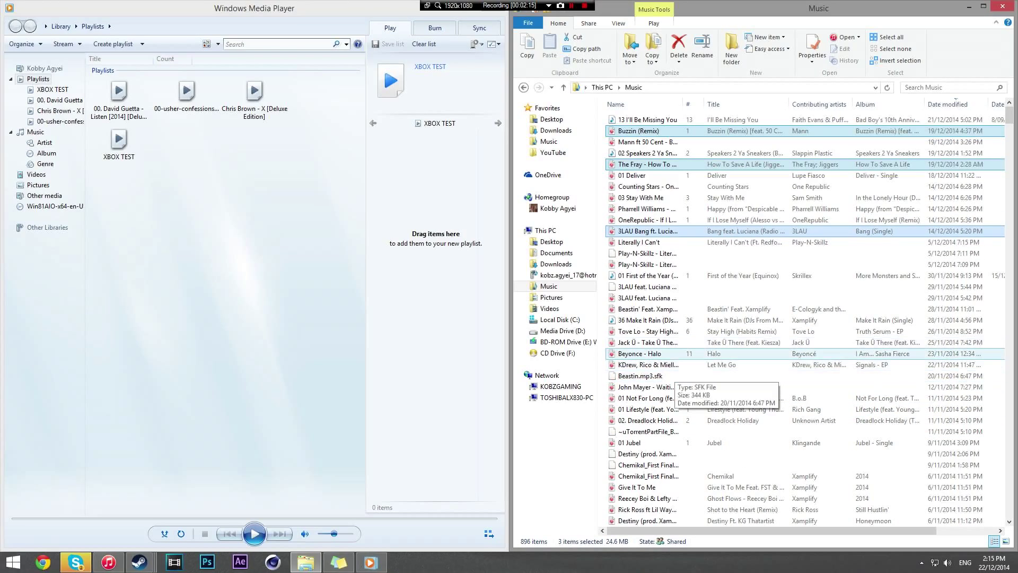
ctrl+click(646, 342)
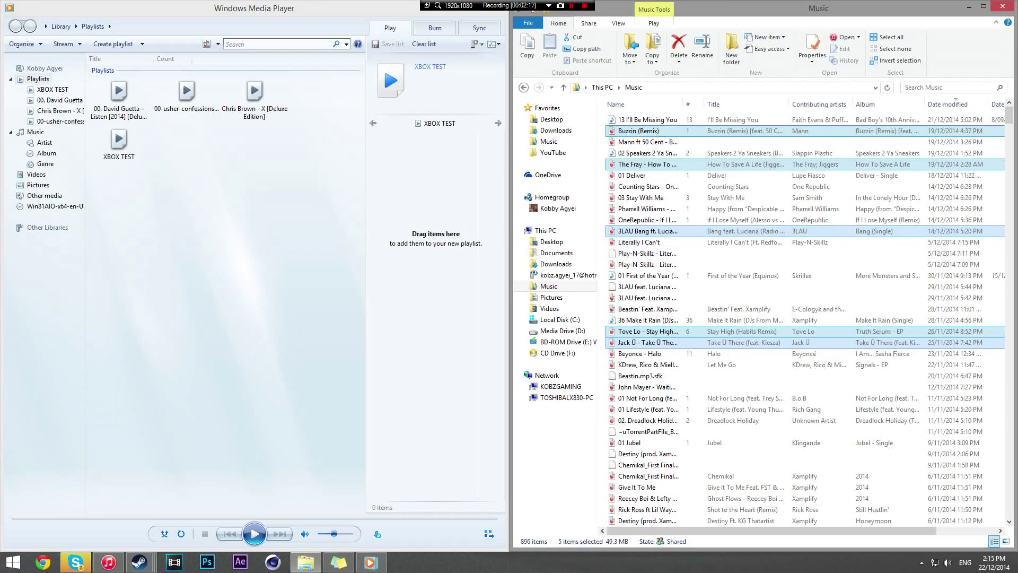
drag(646, 336, 445, 204)
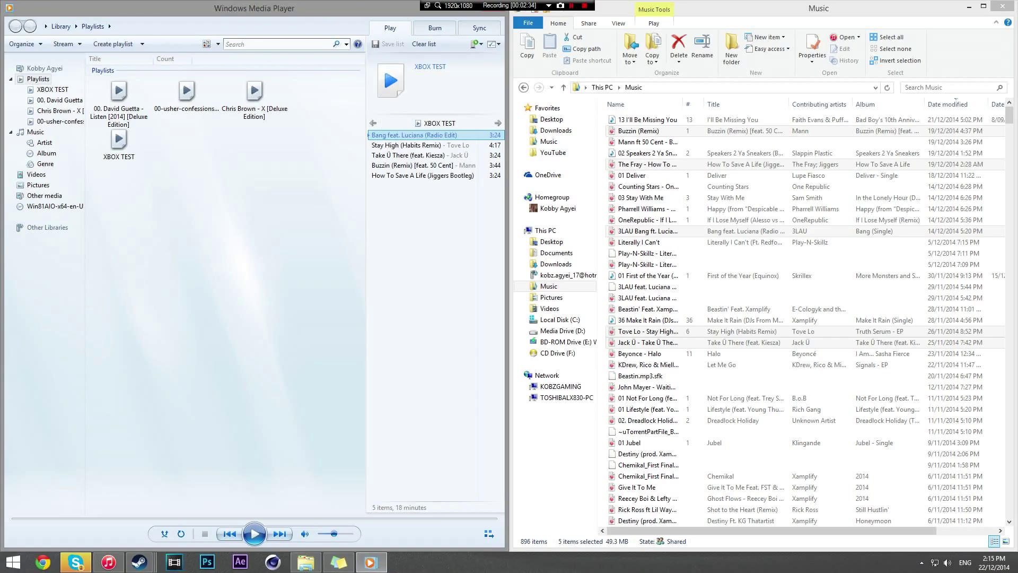
Open Media streaming options from Organize > Stream > More streaming options
click(24, 43)
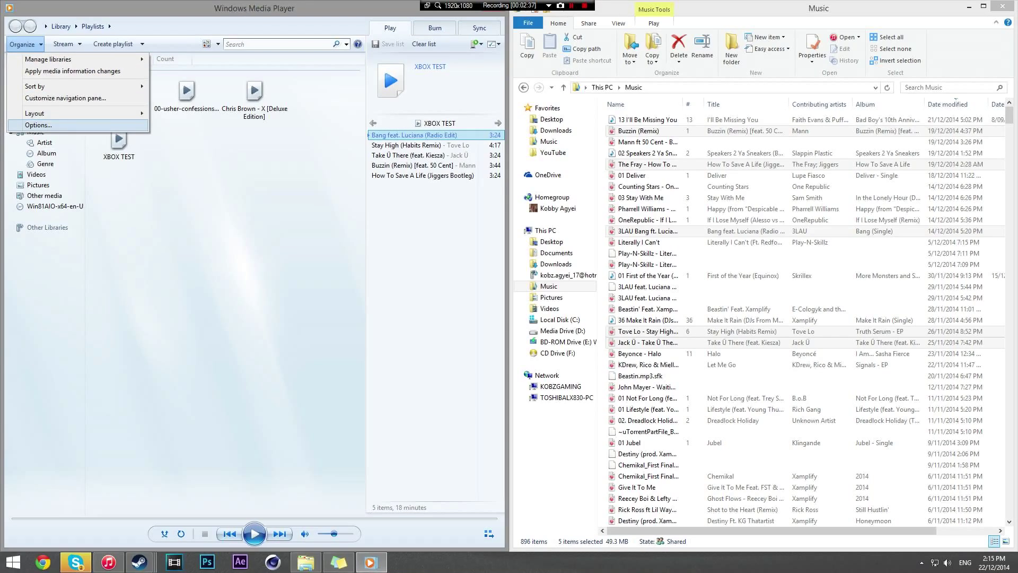
click(63, 44)
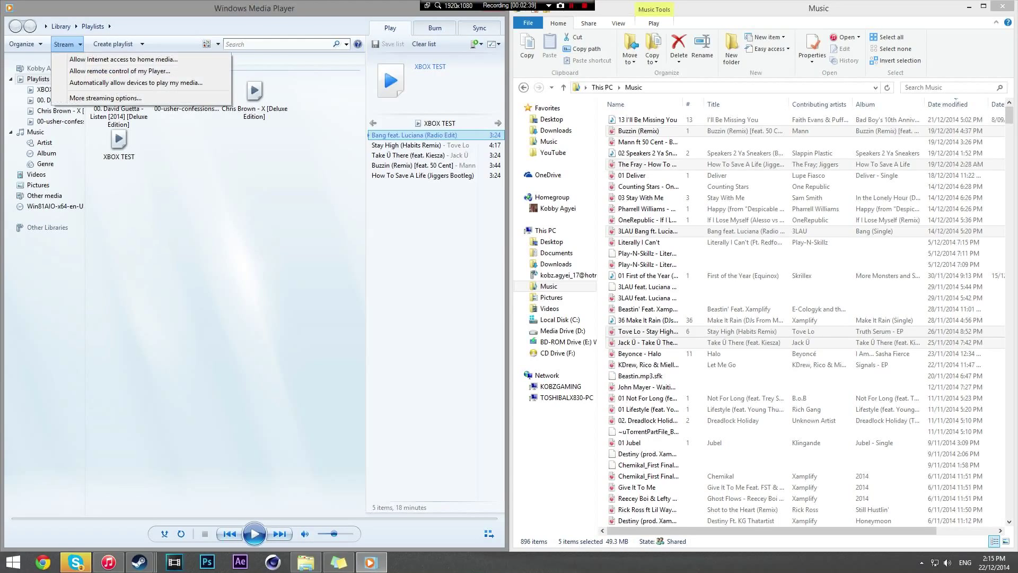
click(105, 98)
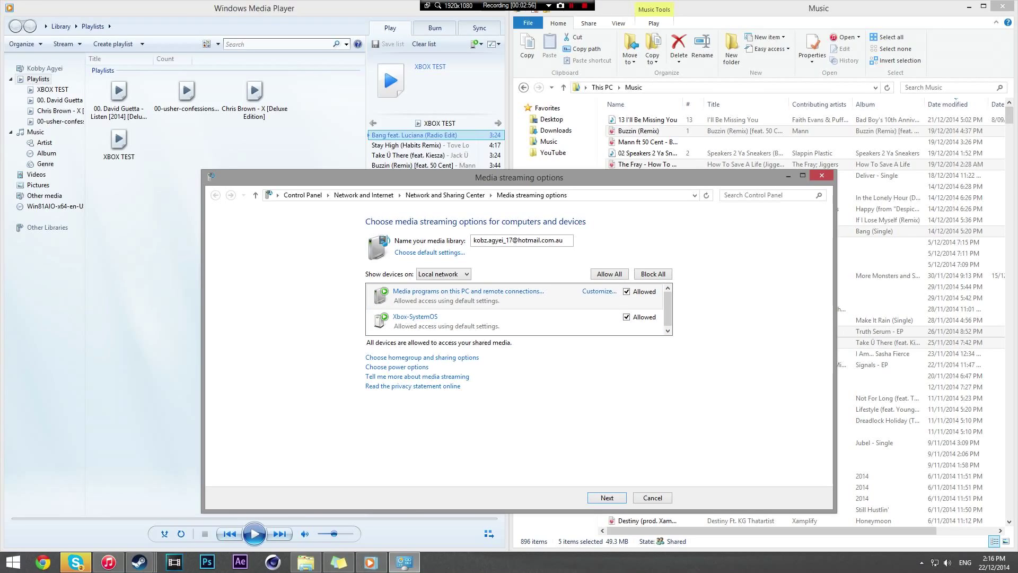
Dismiss the Media streaming options window with Next
click(606, 497)
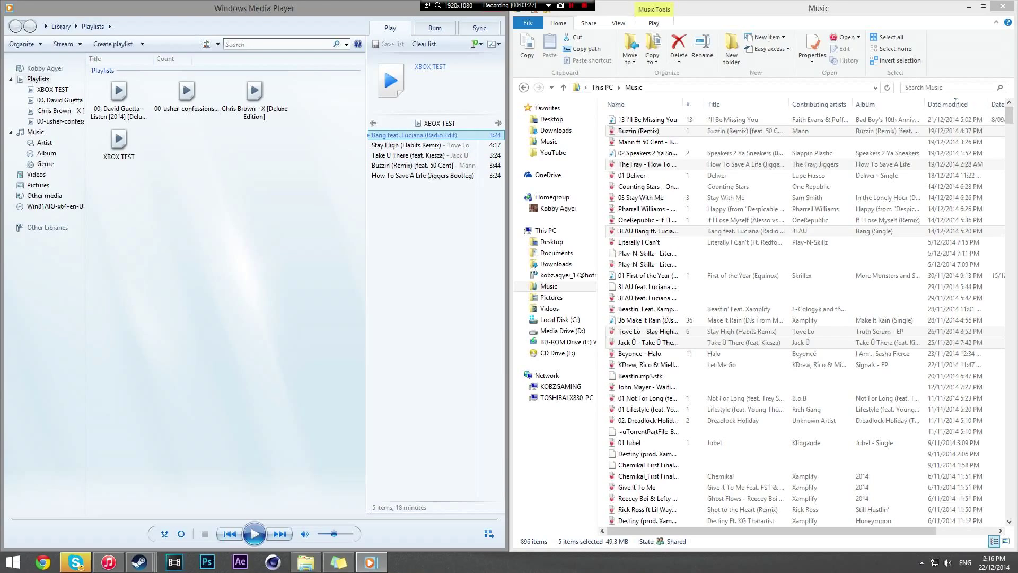
click(646, 264)
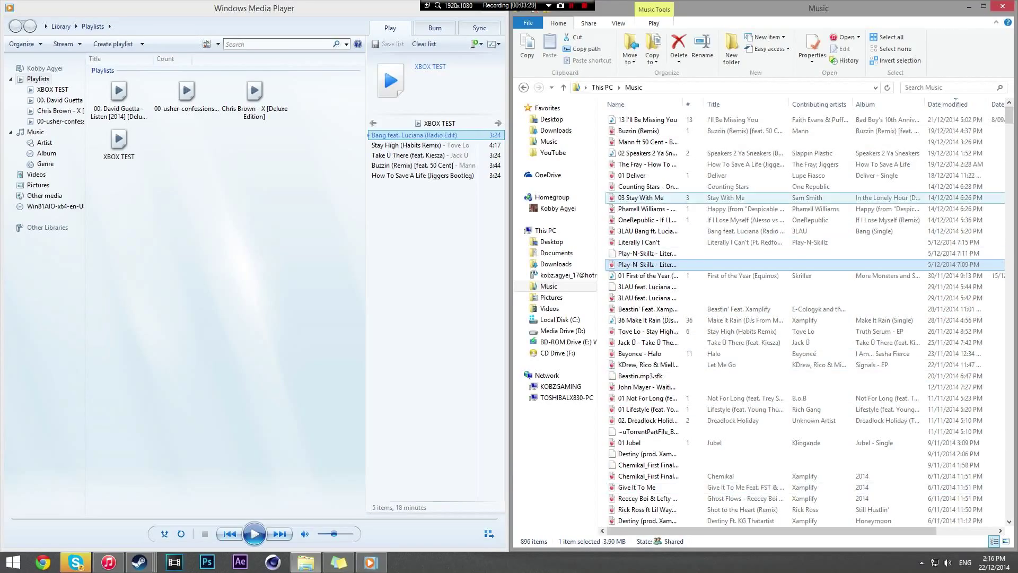
scroll(646, 255, down, 3)
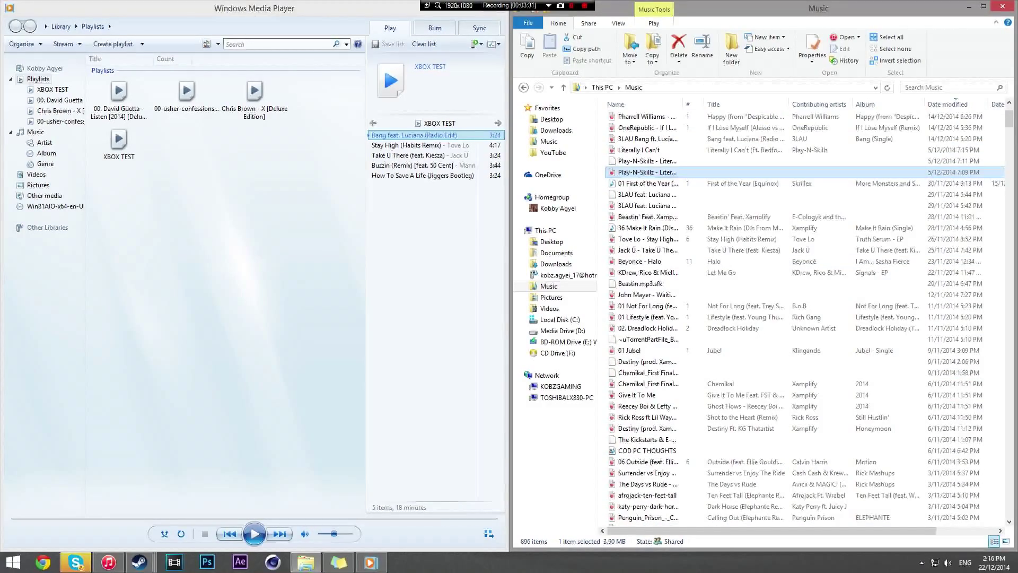
scroll(647, 263, up, 1)
scroll(646, 263, up, 2)
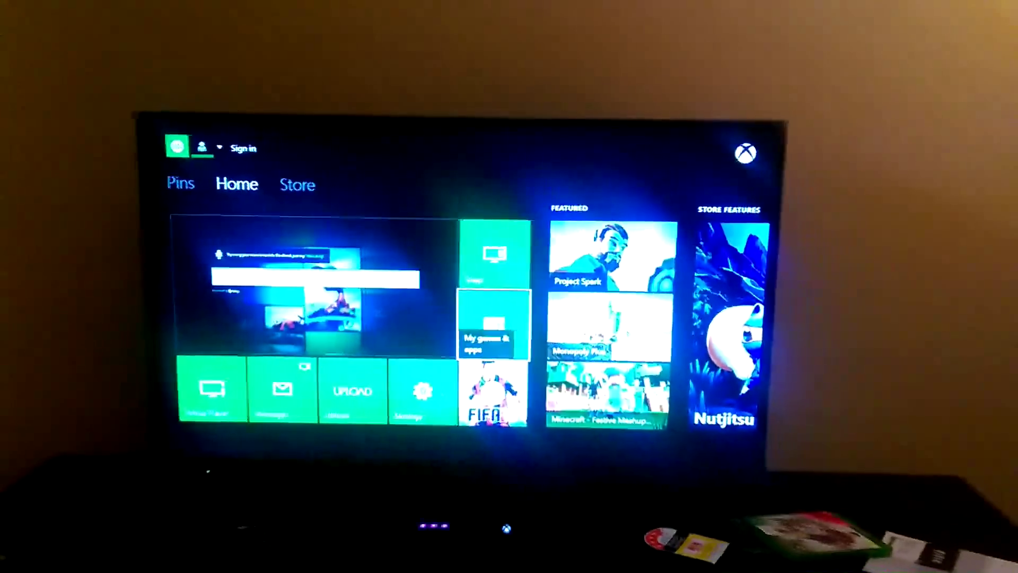
key(Down)
Navigate from the Xbox Home tiles to the Store and open its search screen
key(Left)
key(Left)
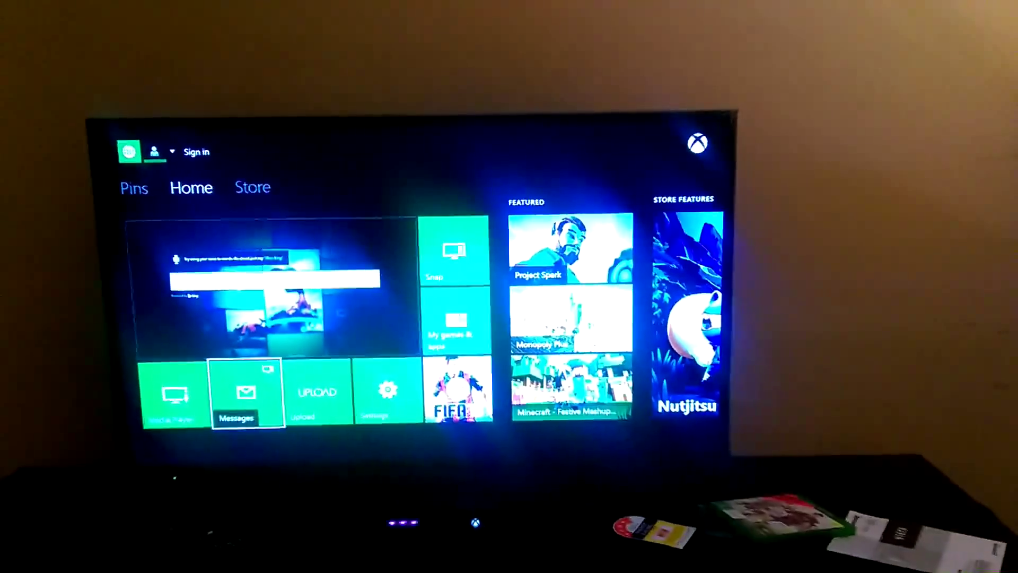
key(Right)
key(Right)
key(Right)
key(Right)
key(Right)
key(Right)
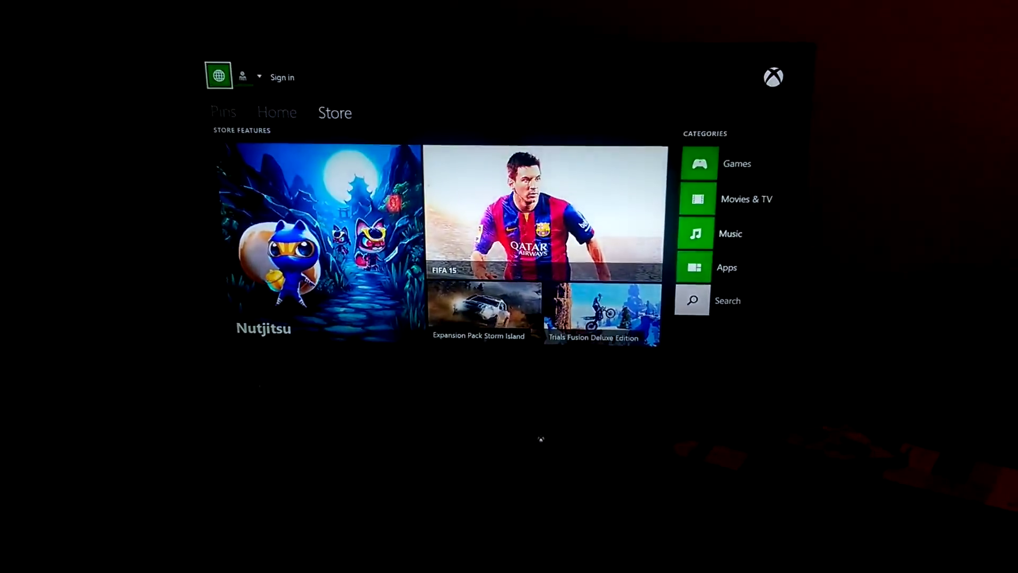
key(Right)
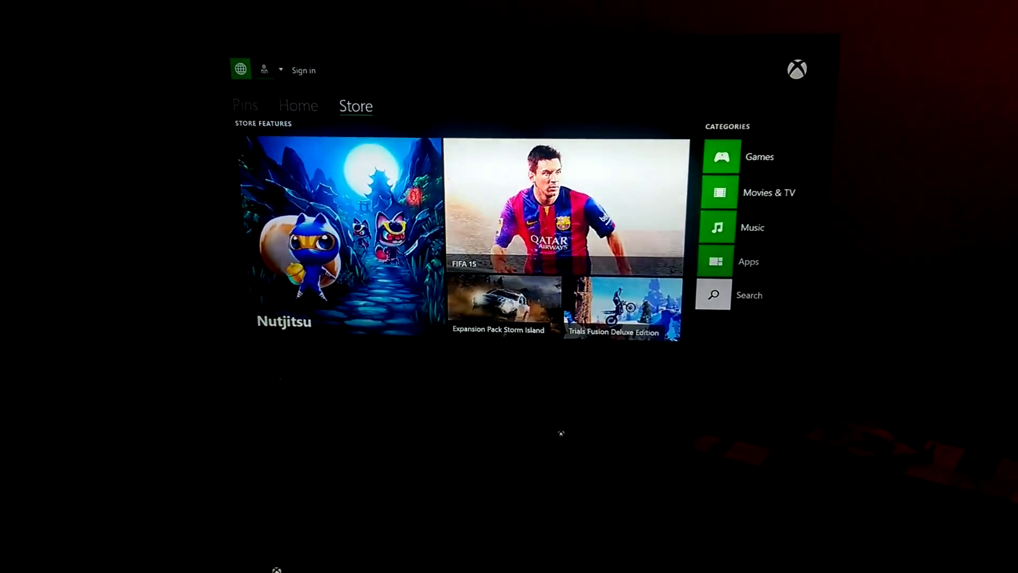
key(Right)
key(Right)
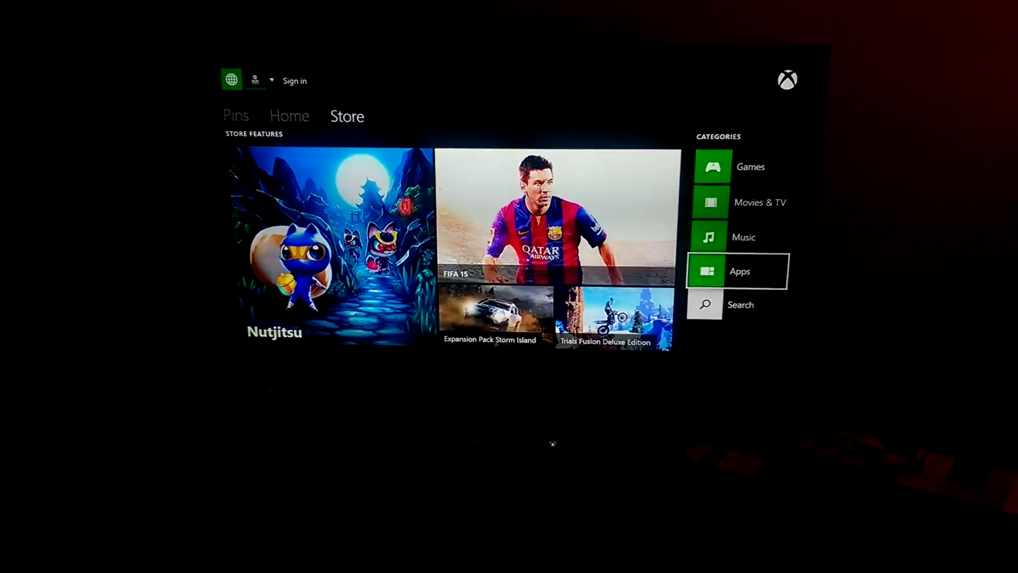
key(Down)
key(Return)
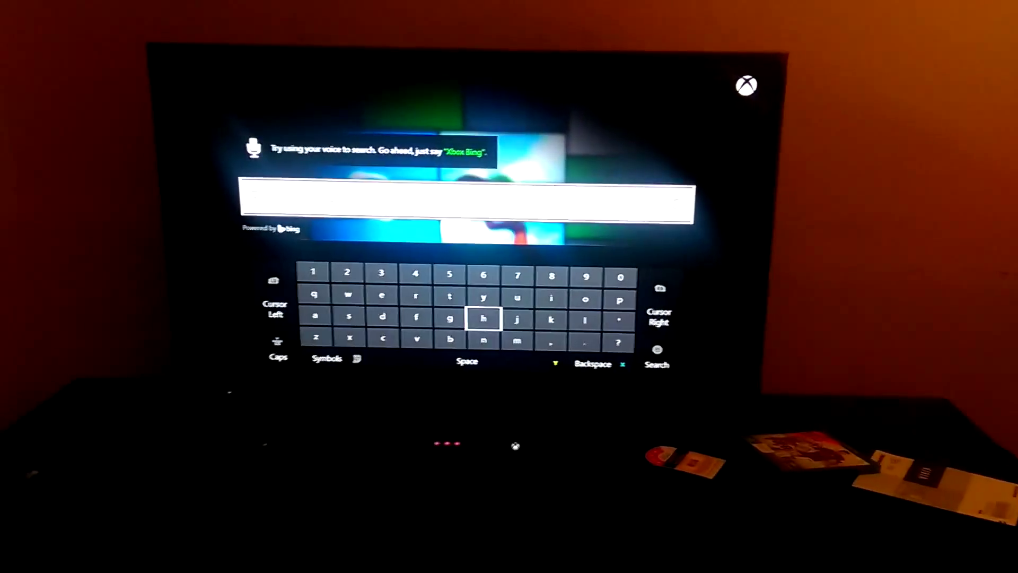
Search the Store for 'media player' and open the Media Player app result
key(Right)
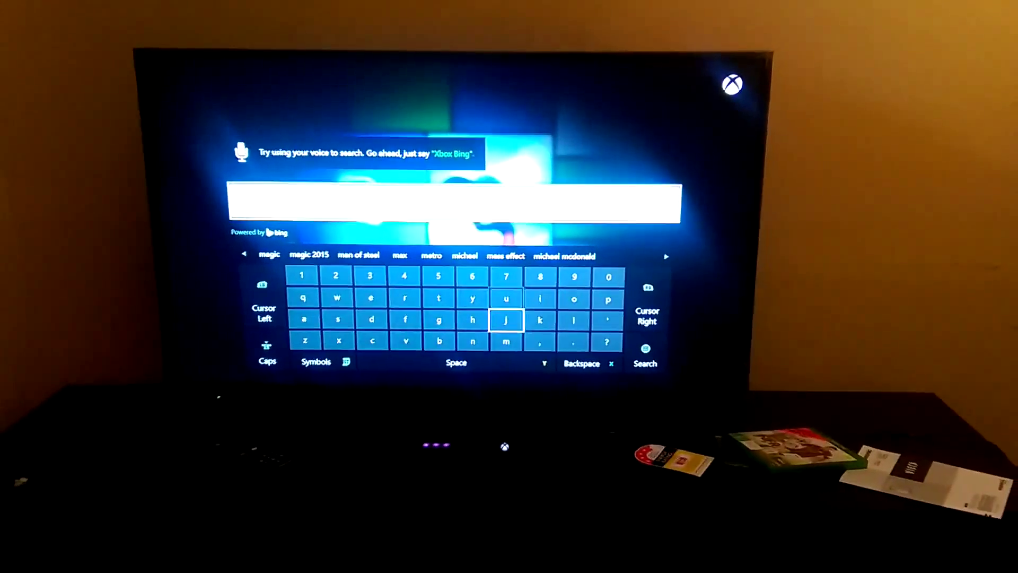
key(Down)
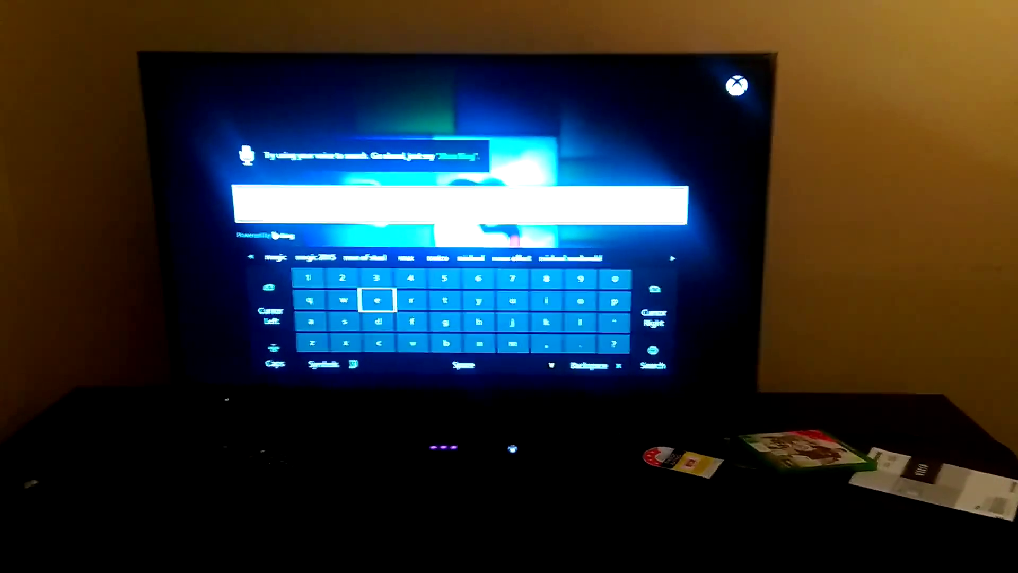
key(Up)
key(Up)
key(Up)
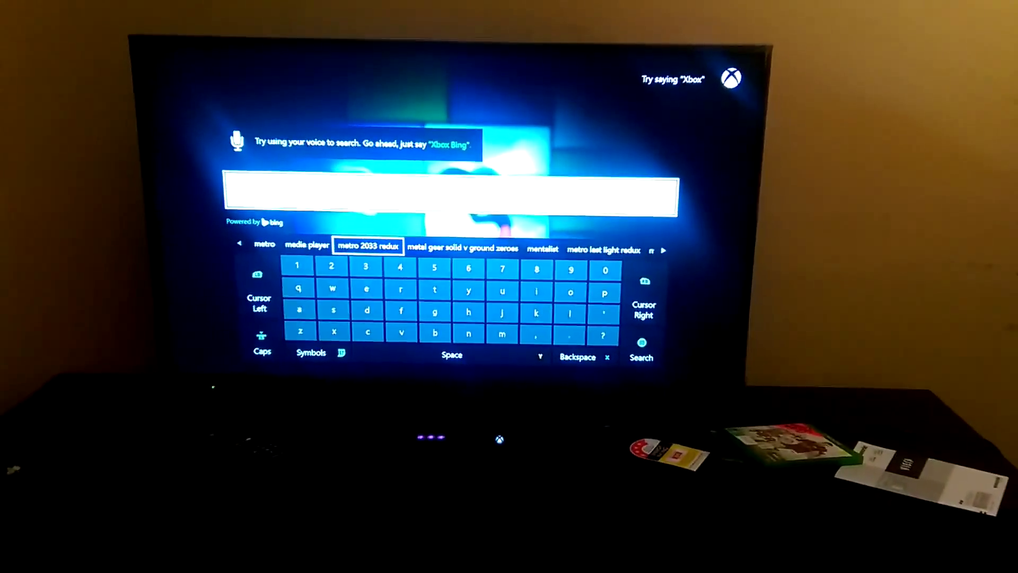
key(Left)
key(Return)
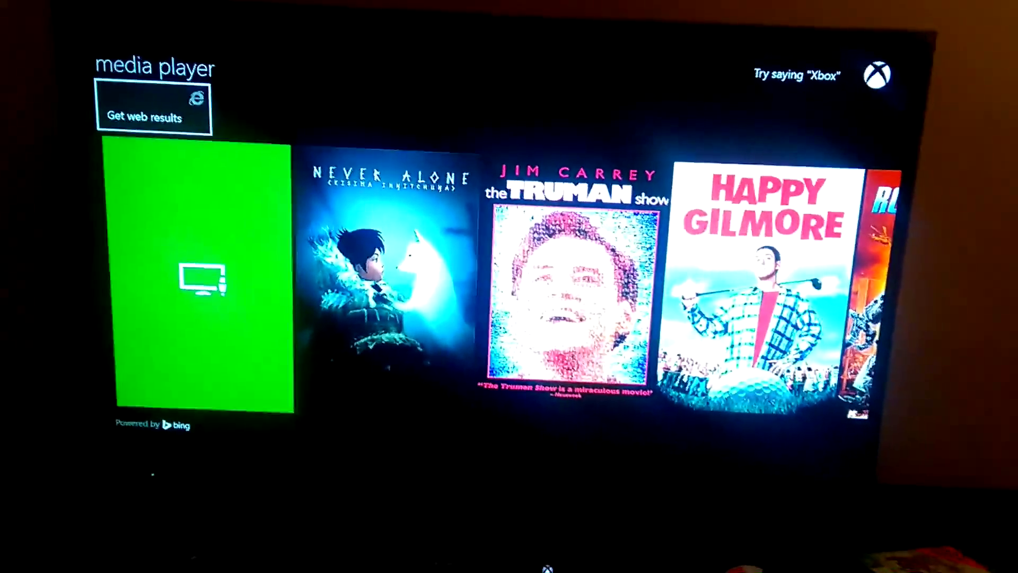
key(Down)
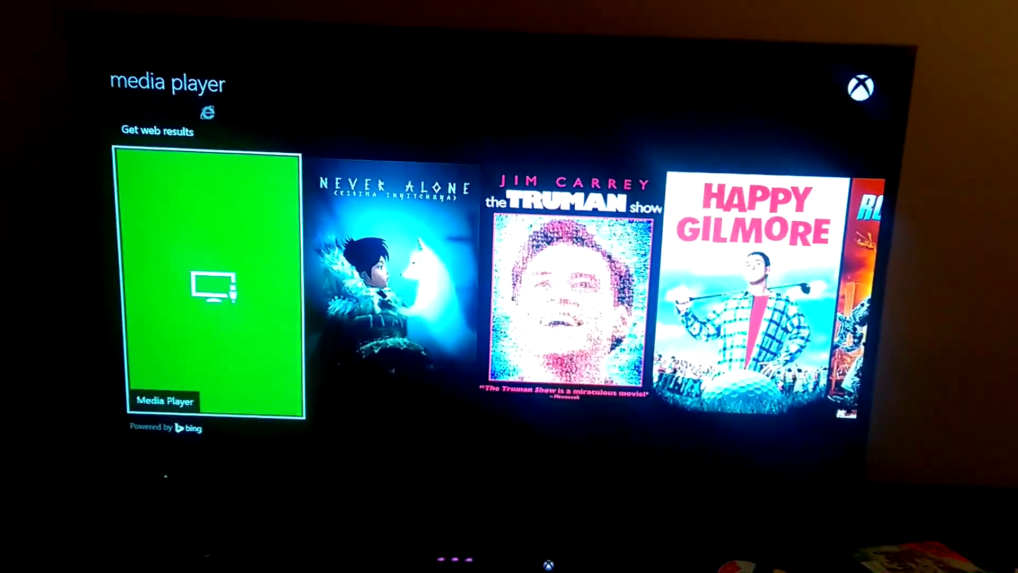
key(Return)
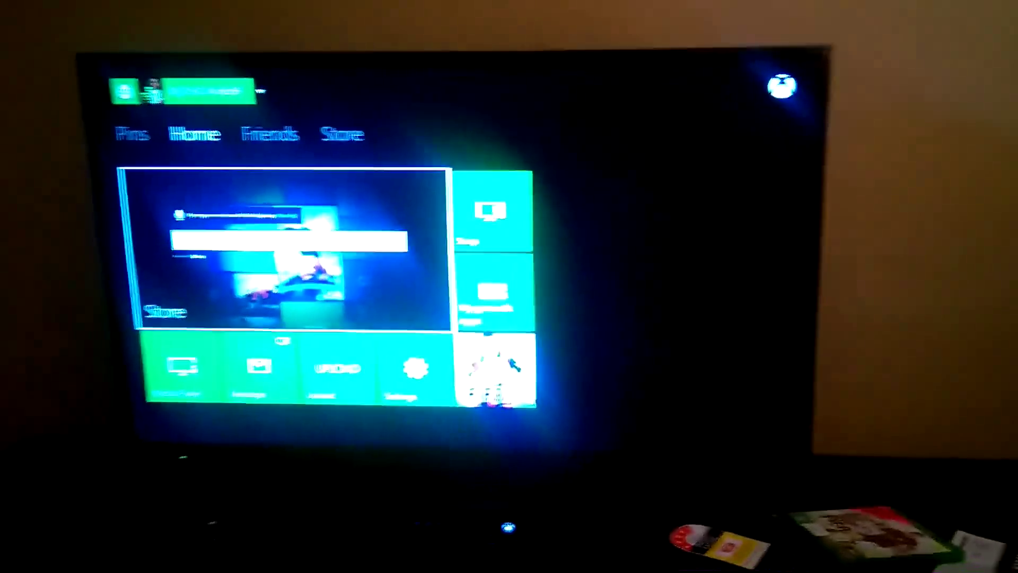
Move down to the Media Player app tile on the Xbox Home screen
key(Down)
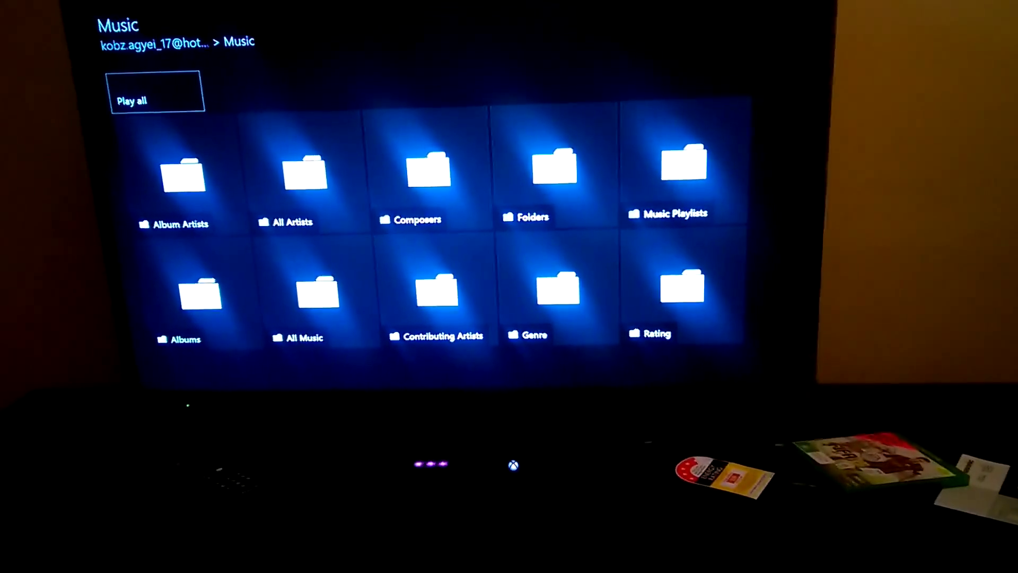
Go to the Music Playlists category and highlight the XBOX TEST playlist
key(Down)
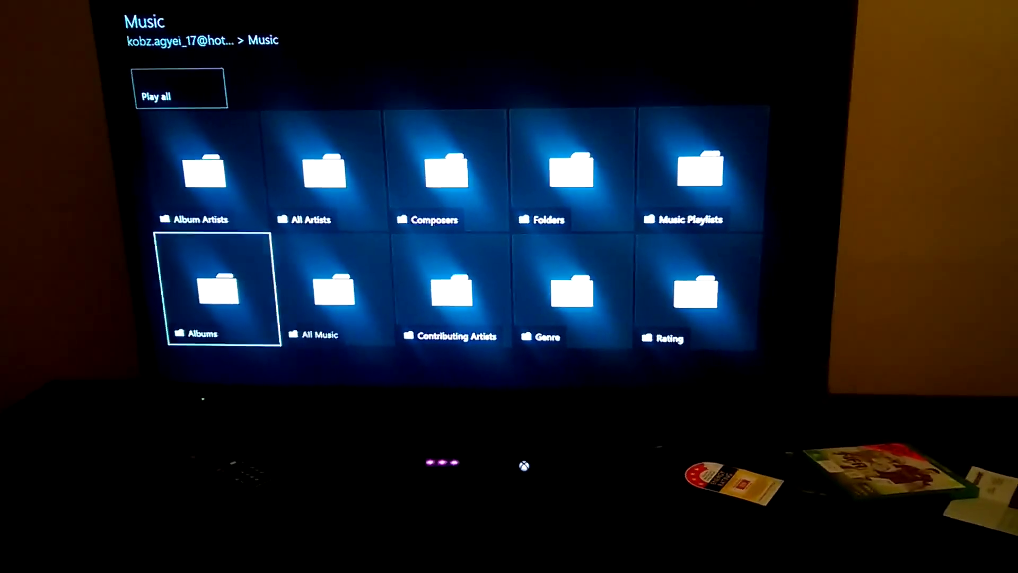
key(Right)
key(Right)
key(Right)
key(Right)
key(Up)
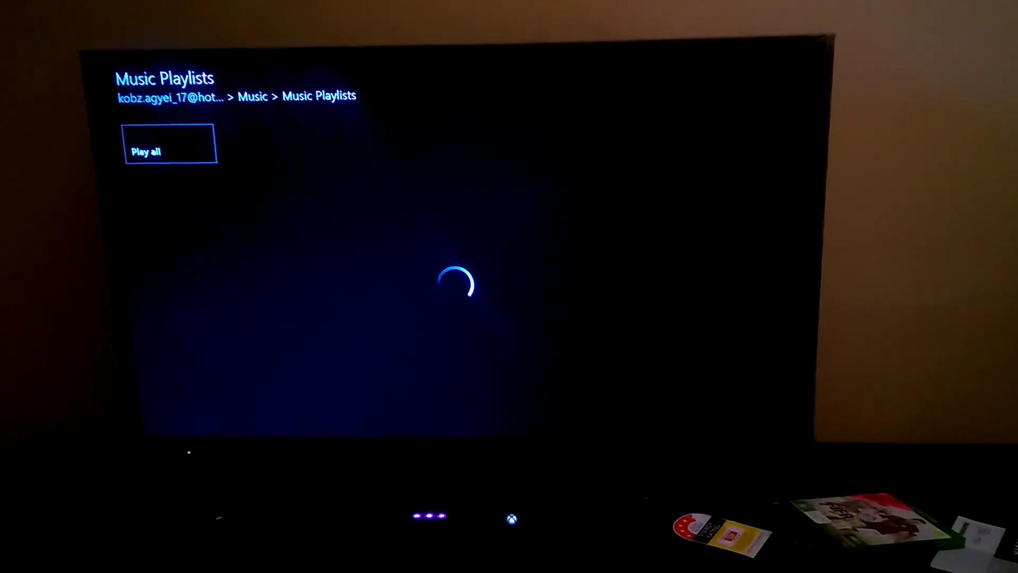
key(Down)
key(Down)
key(Right)
key(Right)
key(Right)
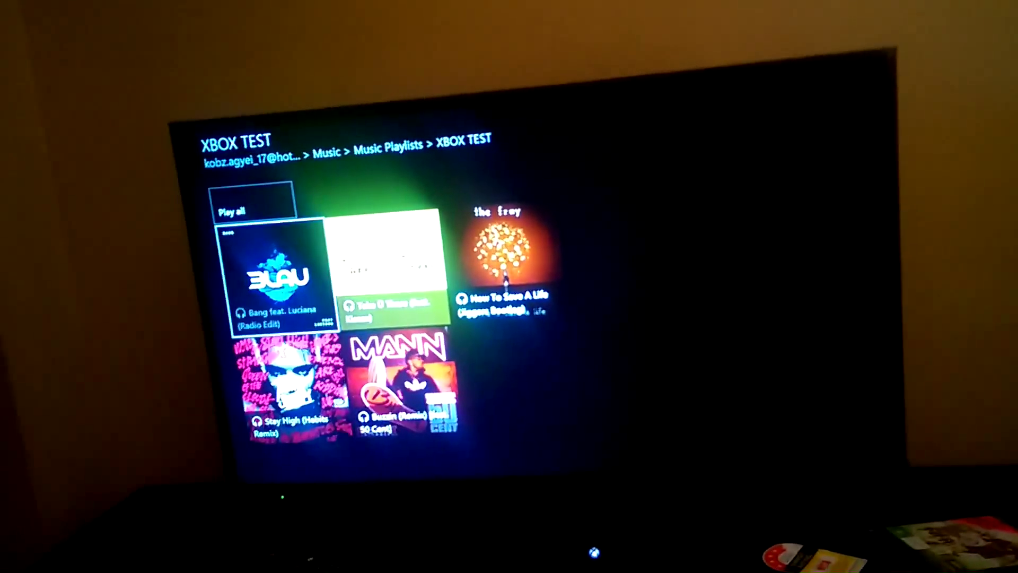
Browse the XBOX TEST songs and play Bang feat. Luciana (Radio Edit)
key(Up)
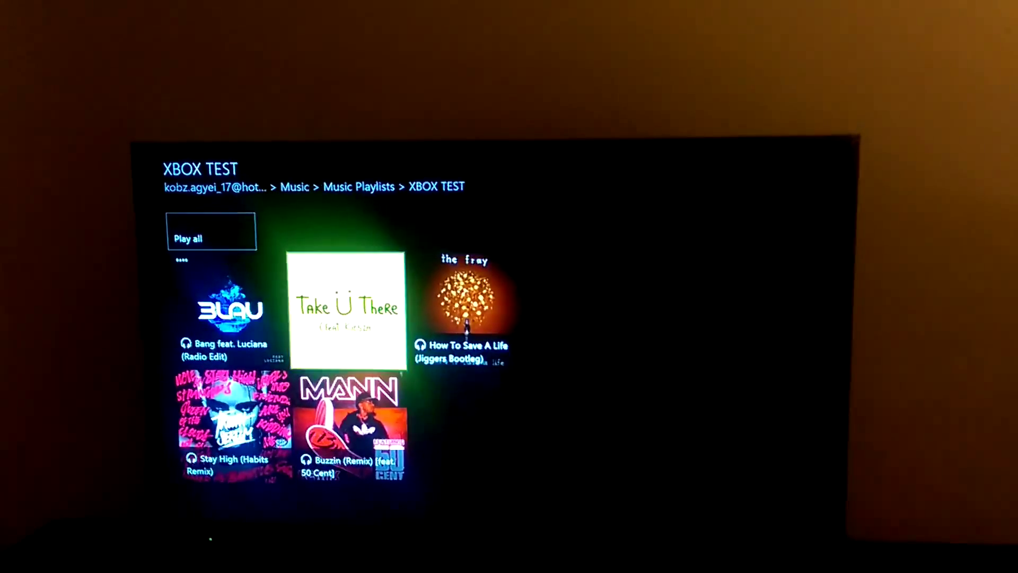
key(Down)
key(Up)
key(Left)
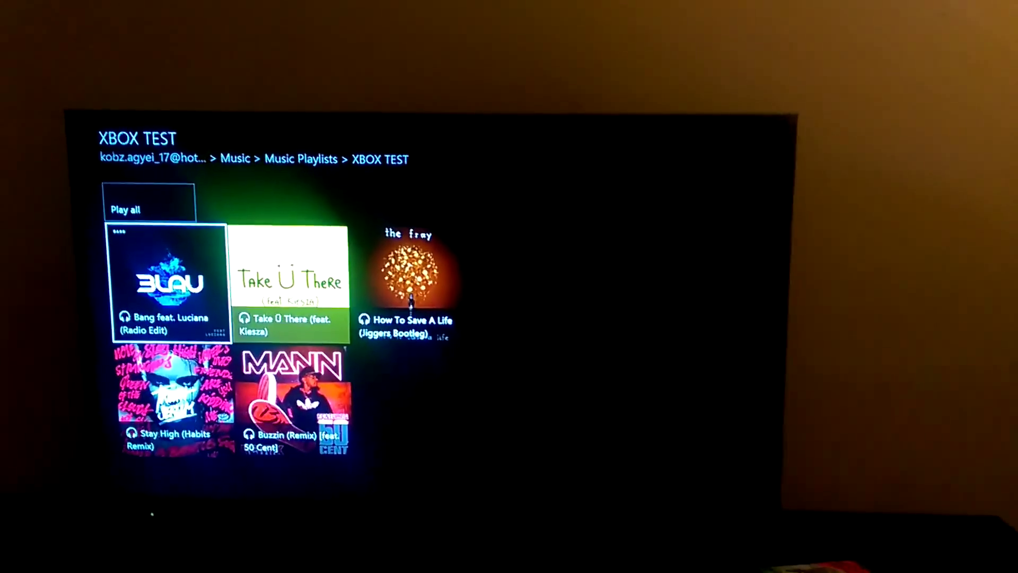
key(Return)
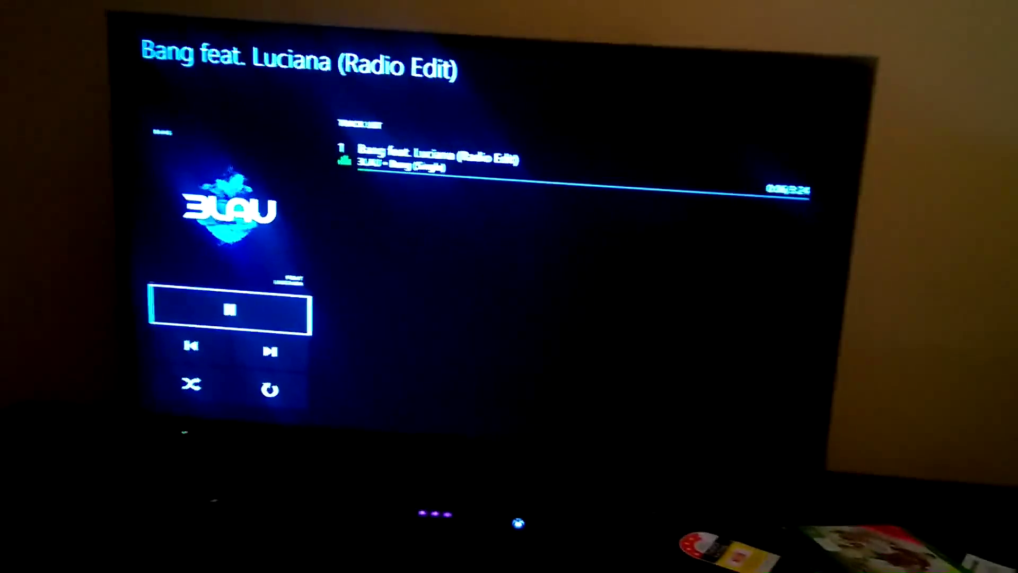
Pause the playing song and back out of XBOX TEST to the music playlists list
key(Return)
key(Escape)
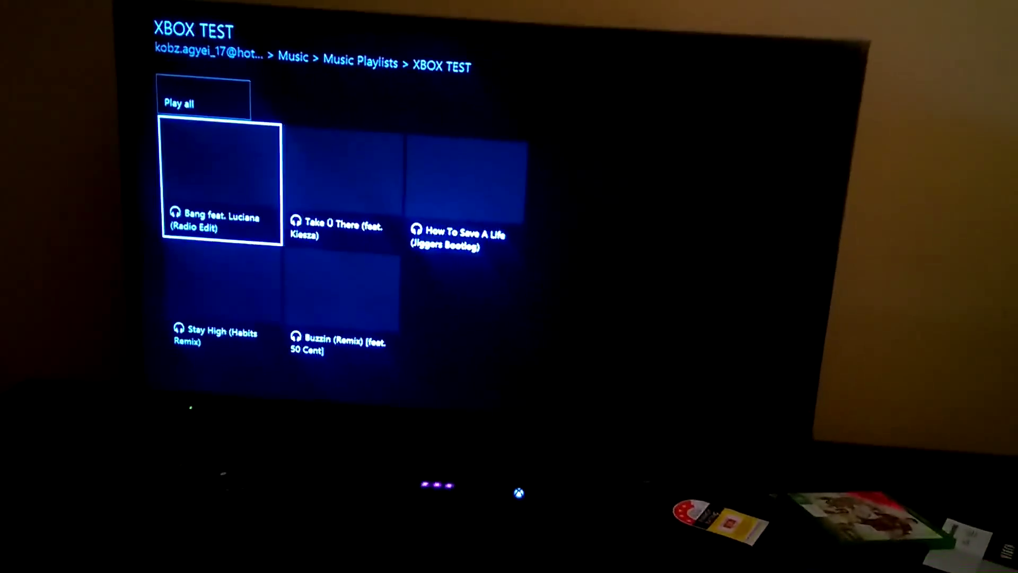
key(Escape)
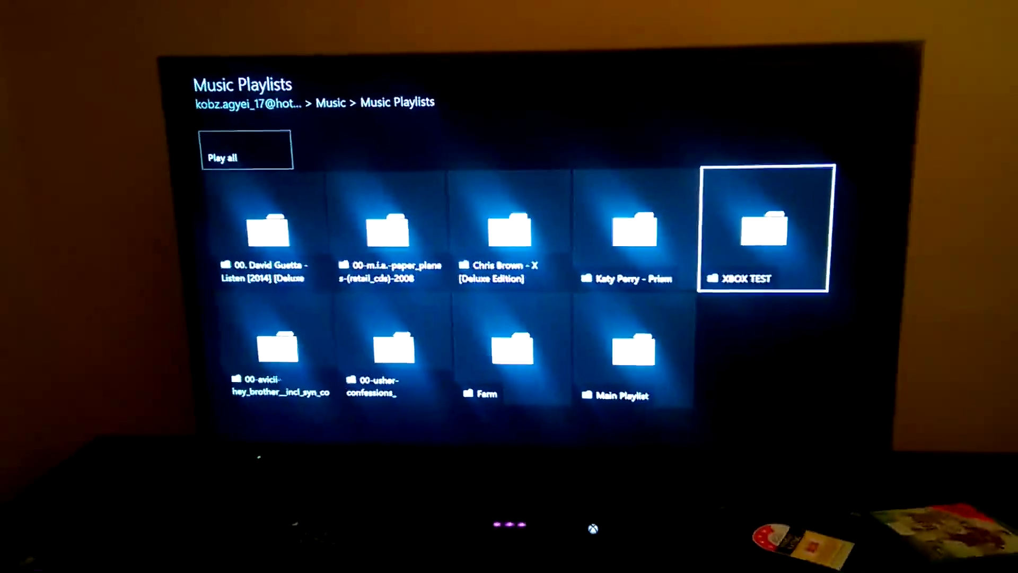
Browse the other music playlists, stopping on the usher confessions playlist
key(Left)
key(Left)
key(Left)
key(Down)
key(Right)
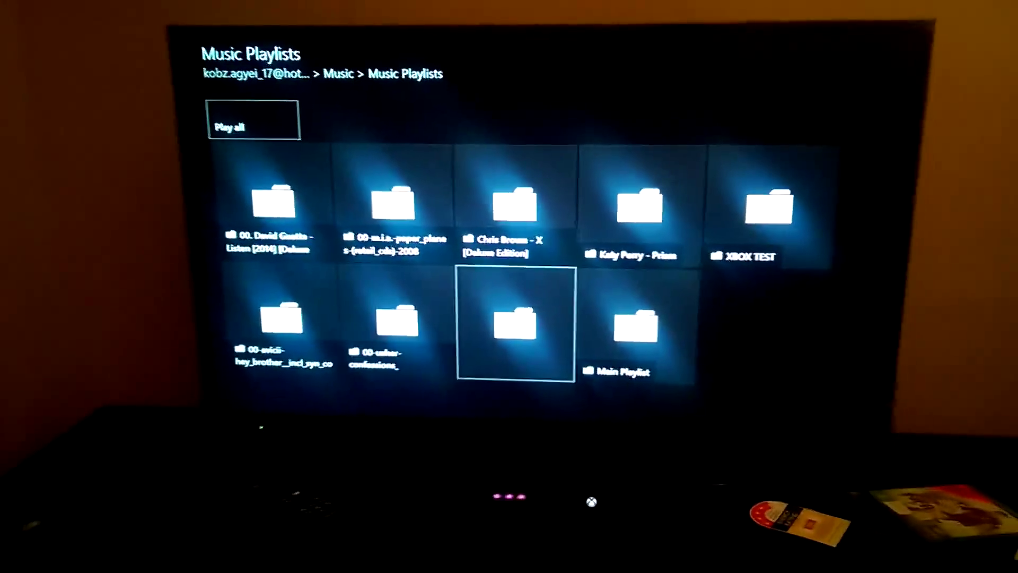
key(Up)
key(Right)
key(Right)
key(Left)
key(Down)
key(Left)
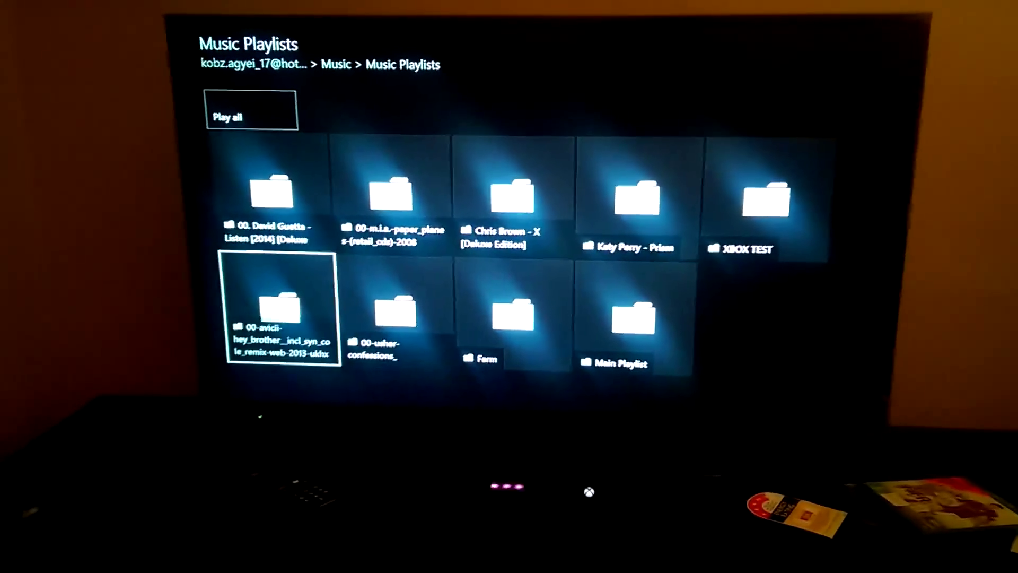
key(Right)
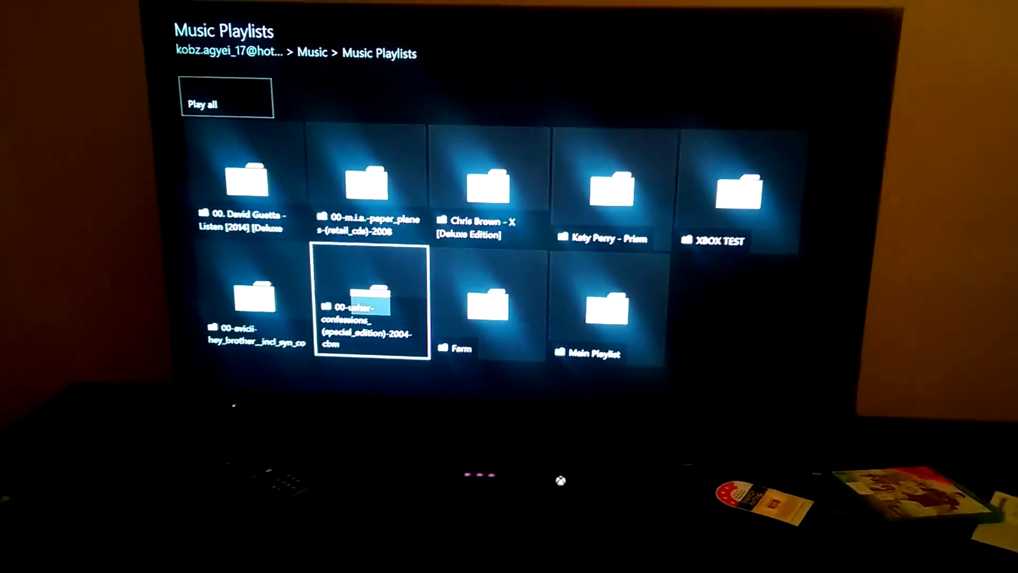
Back out from the Music categories to the media library's top level
key(Escape)
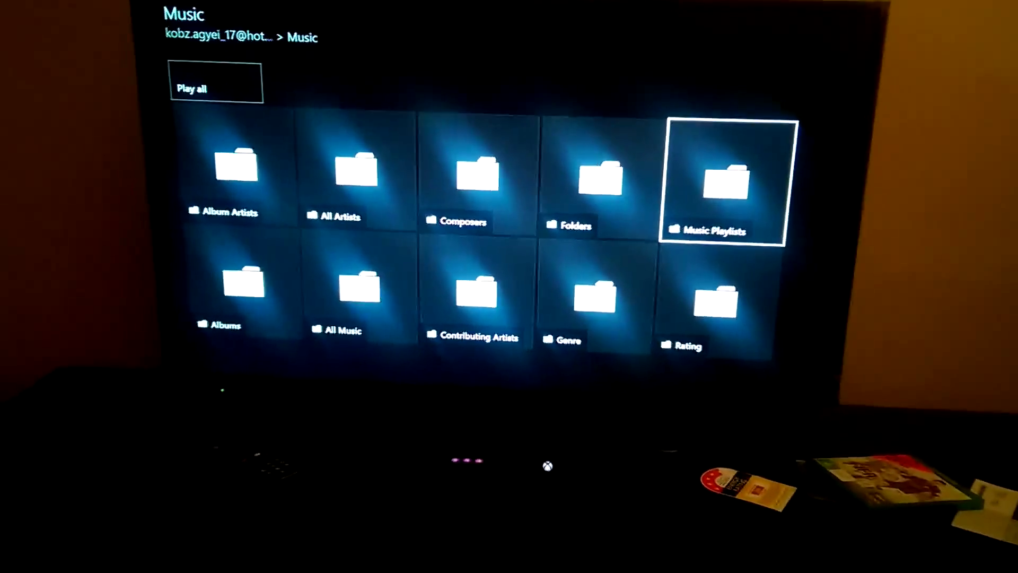
key(Left)
key(Left)
key(Left)
key(Escape)
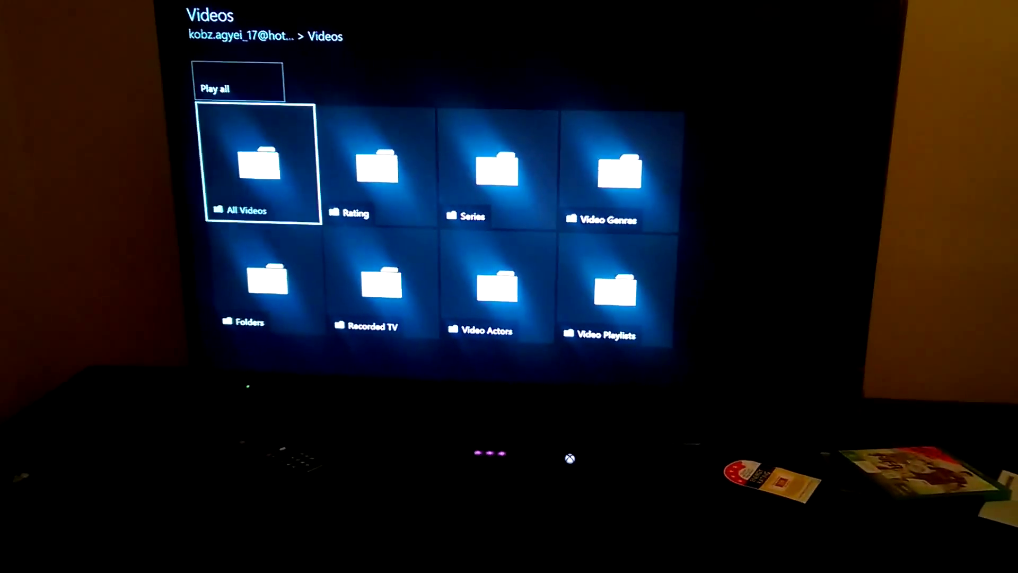
Browse the video categories, then return from All Pictures to the Pictures categories
key(Right)
key(Right)
key(Left)
key(Left)
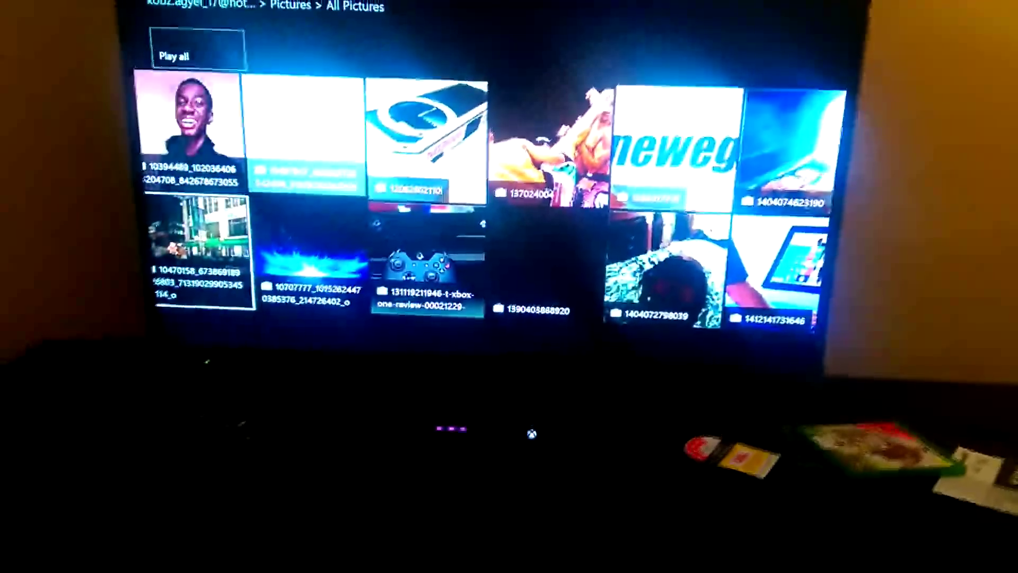
key(Escape)
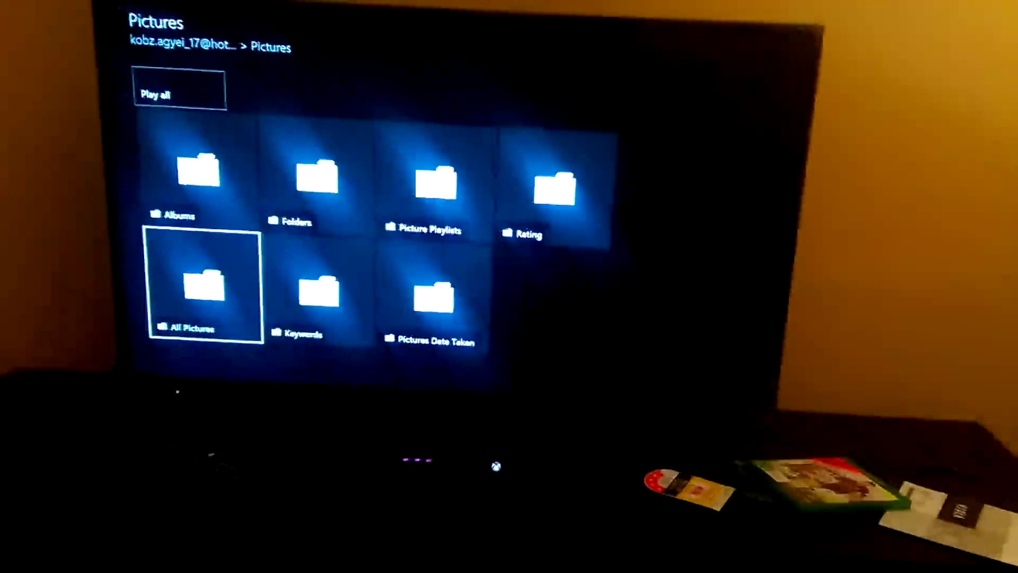